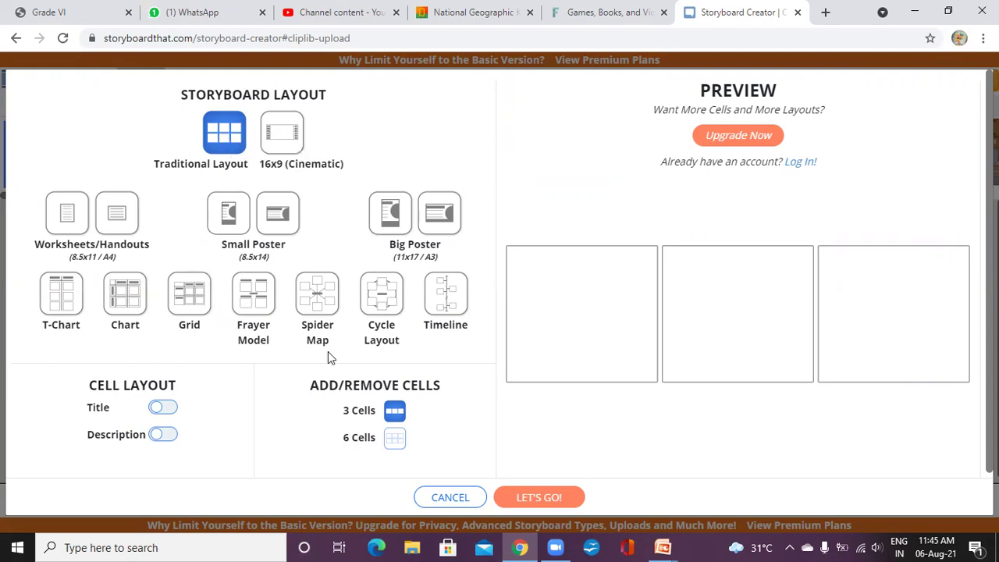
# Step: Create the storyboard with the Traditional Layout and 3 cells
pyautogui.click(394, 439)
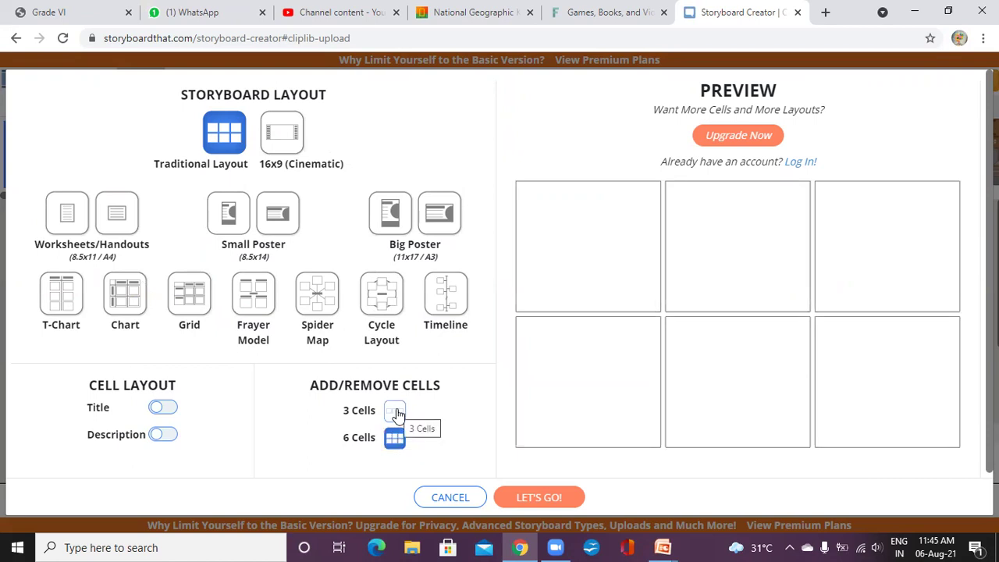
pyautogui.click(395, 412)
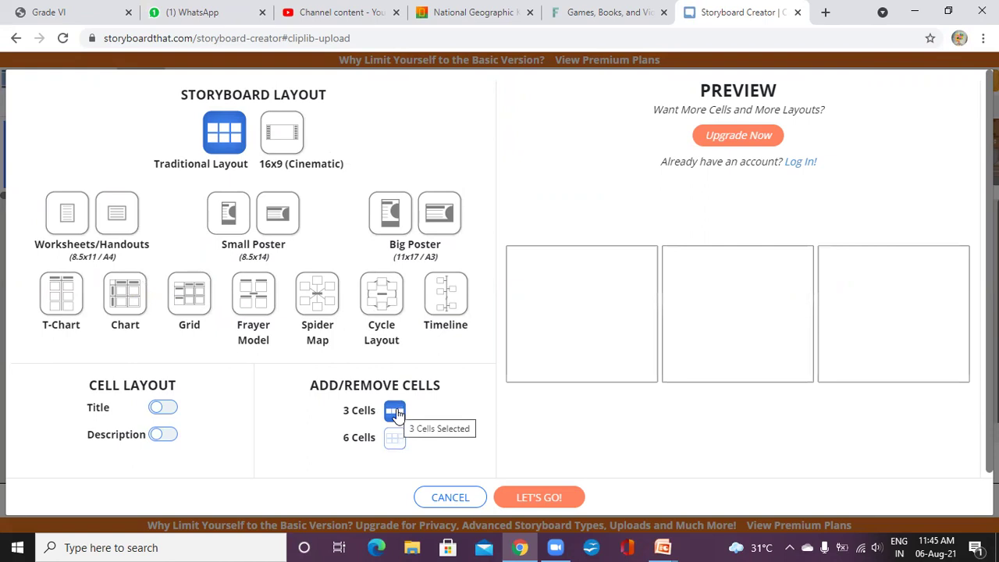
pyautogui.click(535, 498)
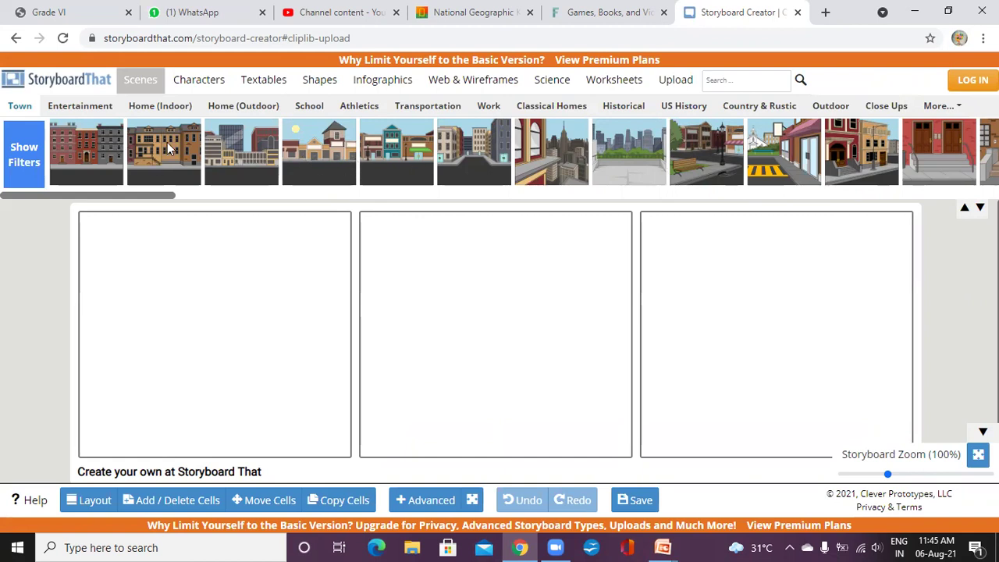
# Step: Place the brown row-house town scene in the first cell and set its Color 1 to light orange, Color 2 to red and Color 3 to dark brown
pyautogui.moveTo(167, 143); pyautogui.dragTo(185, 305)
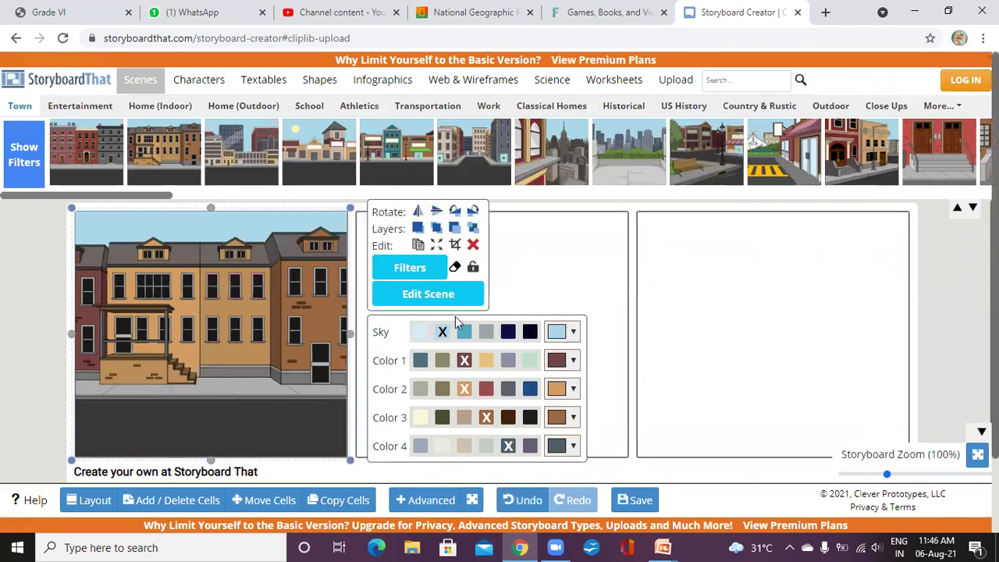
pyautogui.click(485, 365)
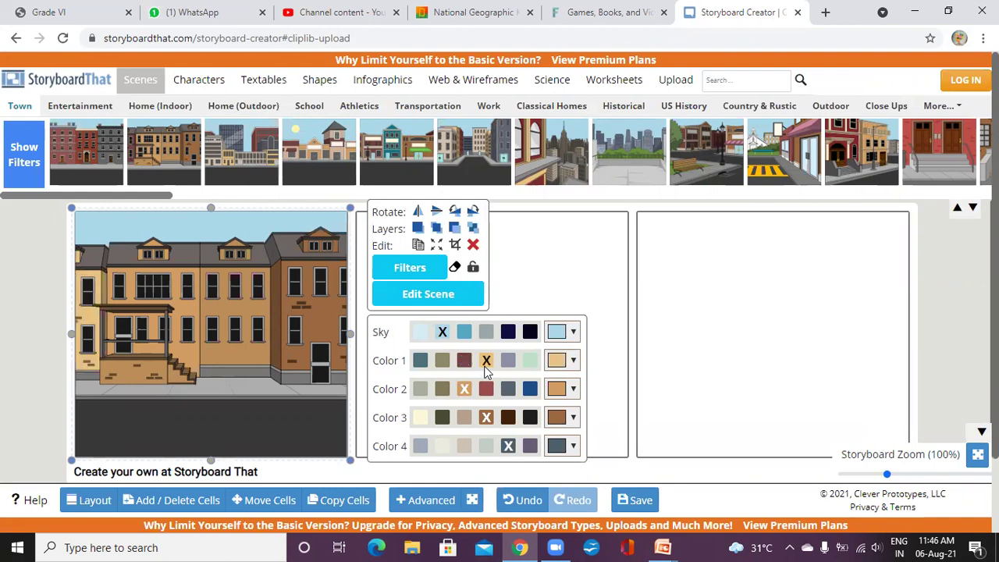
pyautogui.click(485, 388)
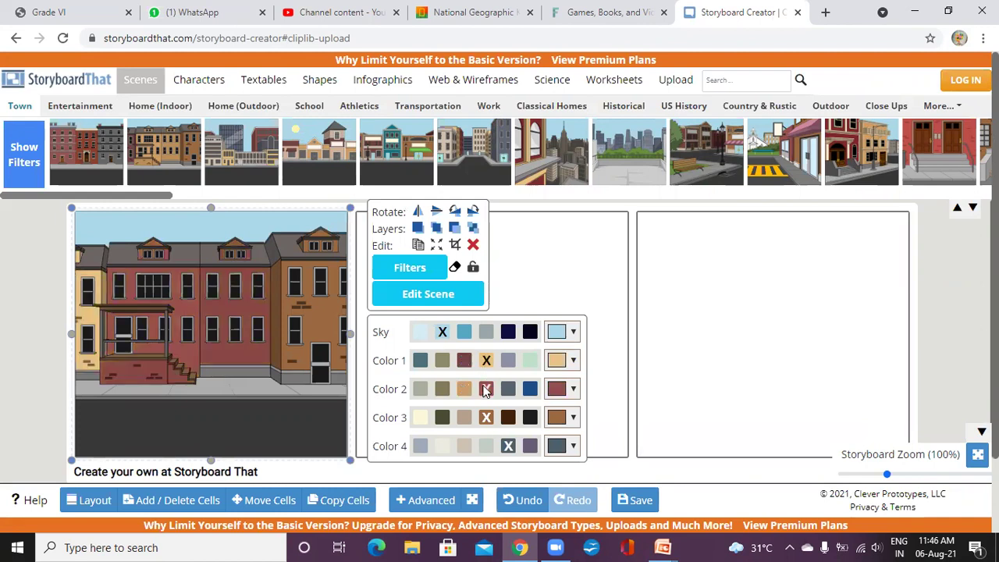
pyautogui.click(508, 418)
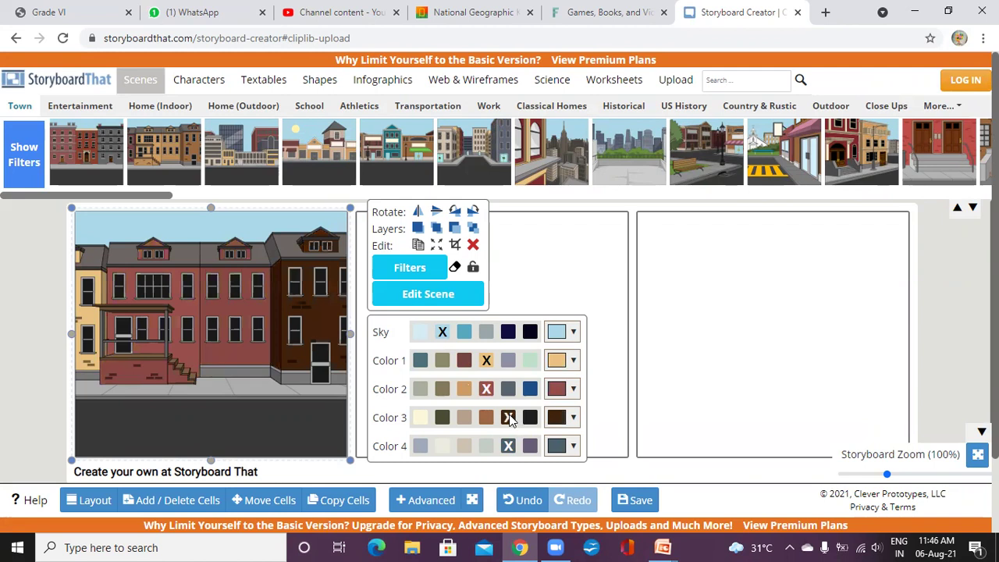
pyautogui.click(312, 263)
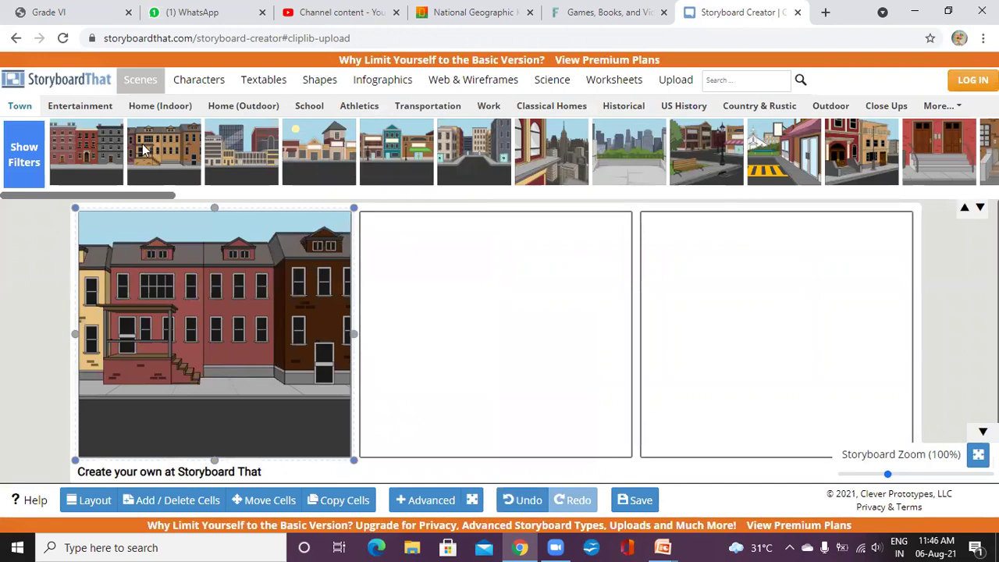
pyautogui.click(169, 381)
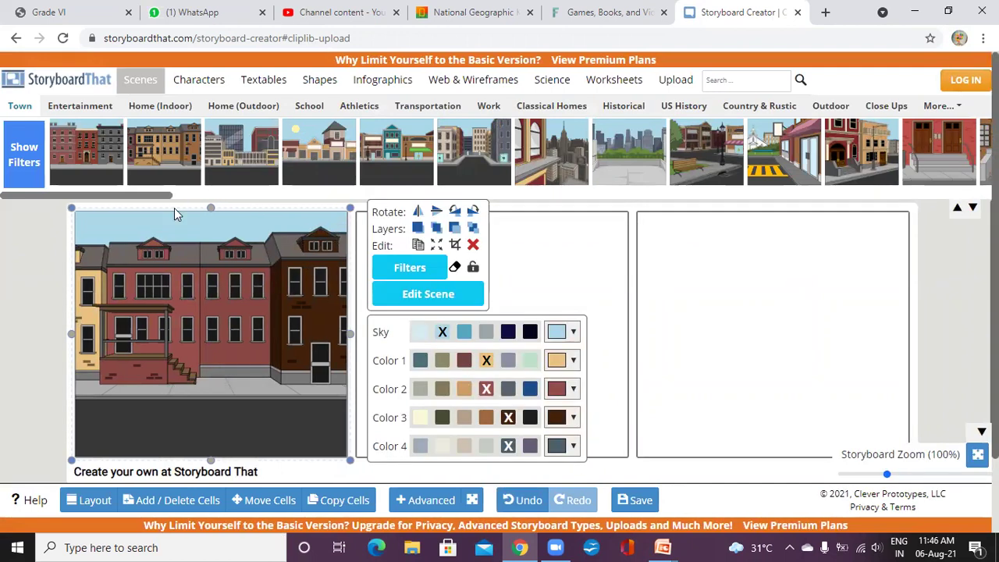
# Step: Add the adult with the dark red sweater to the street in the first cell and set the pose's view to Right
pyautogui.click(195, 80)
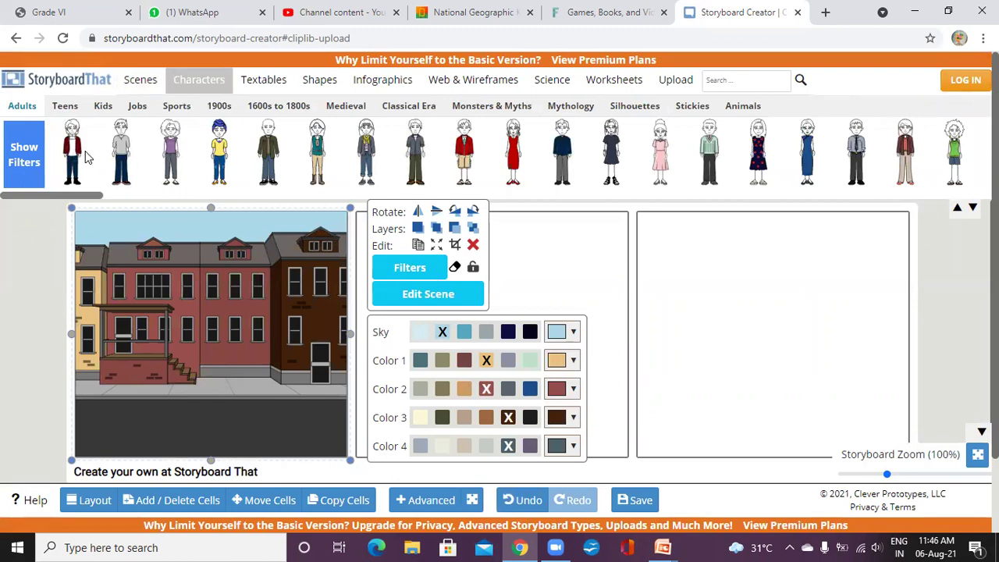
pyautogui.moveTo(72, 156); pyautogui.dragTo(117, 409)
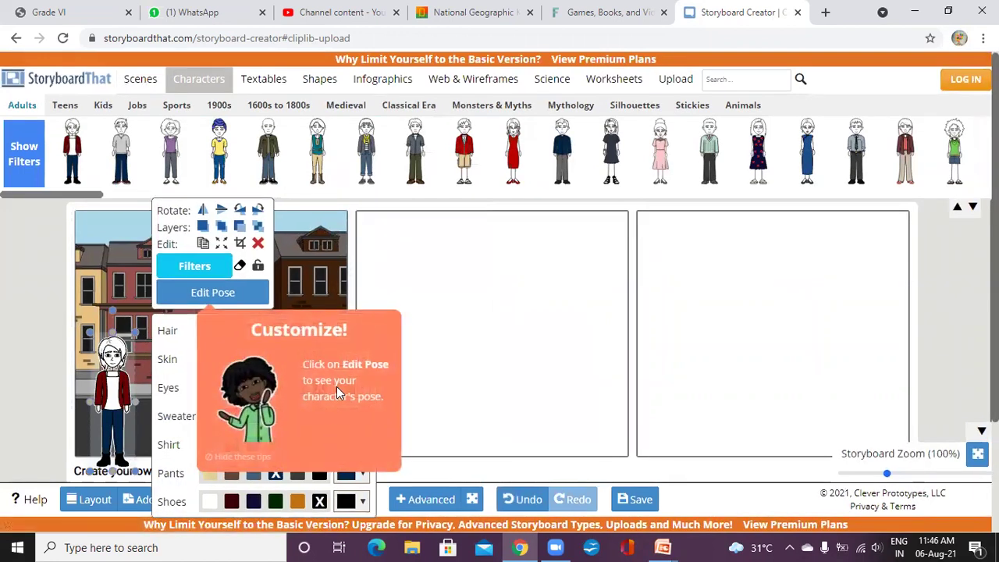
pyautogui.click(212, 292)
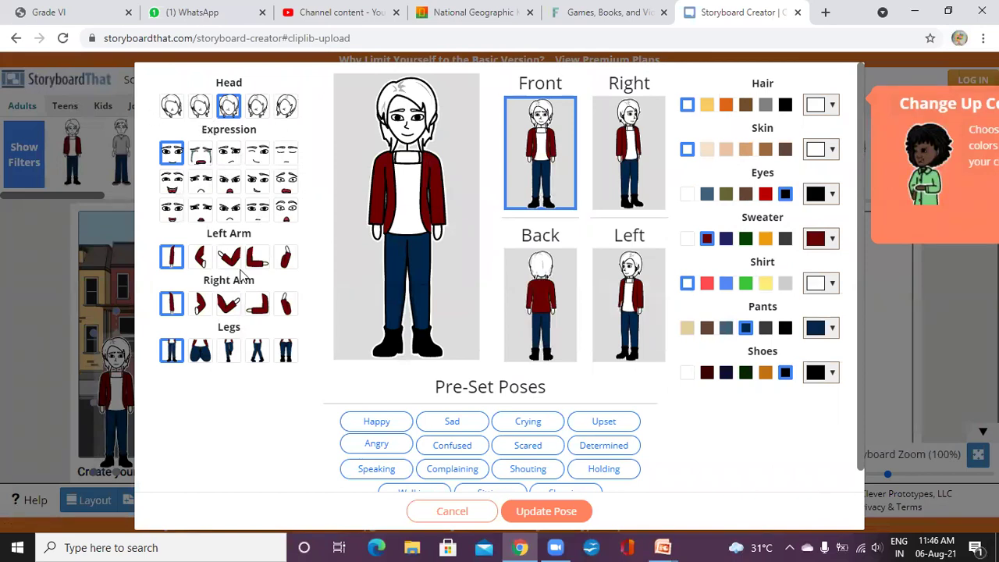
pyautogui.click(632, 172)
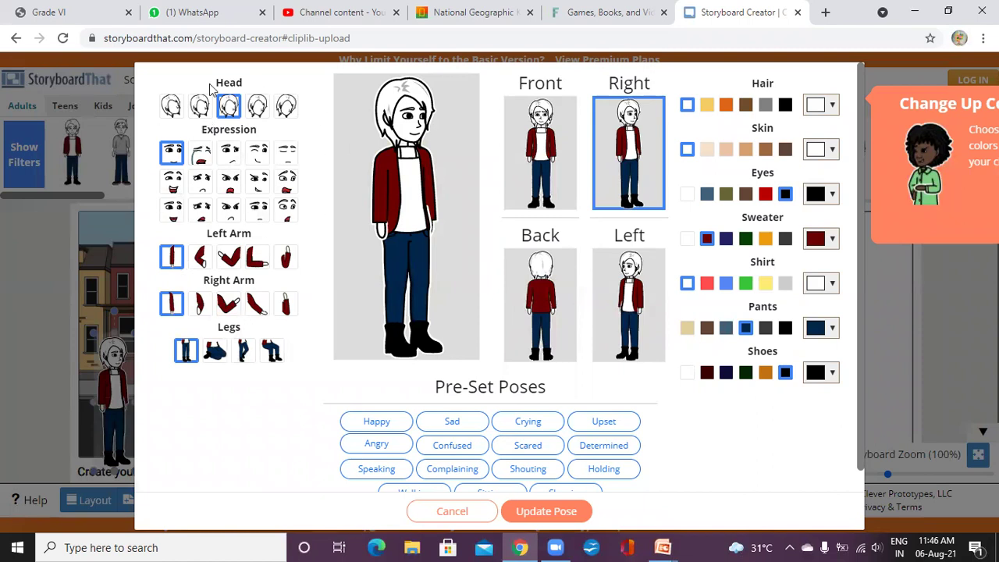
# Step: Try the different head tilts for the red-sweater character, choose the fourth one and update the pose
pyautogui.click(258, 107)
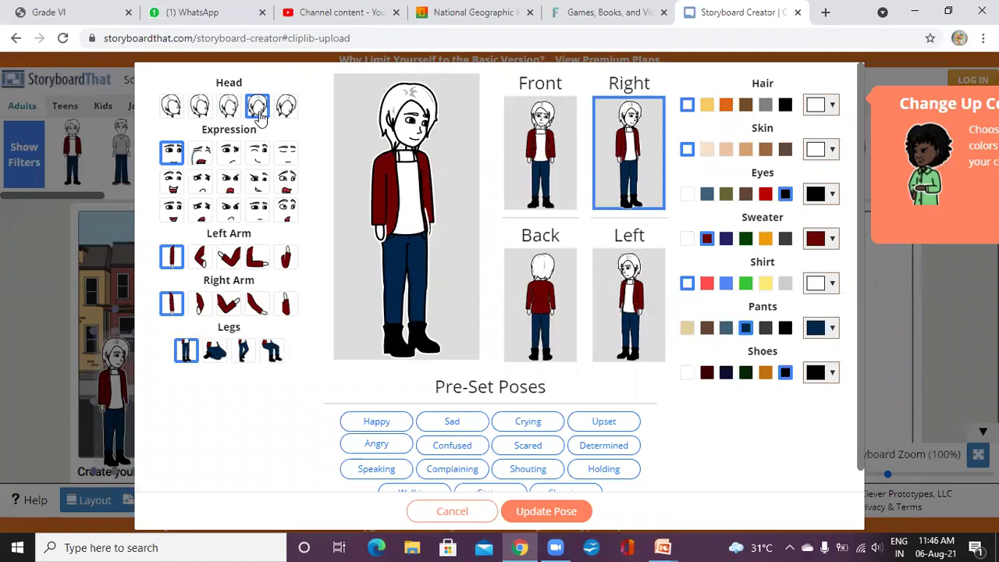
pyautogui.click(172, 107)
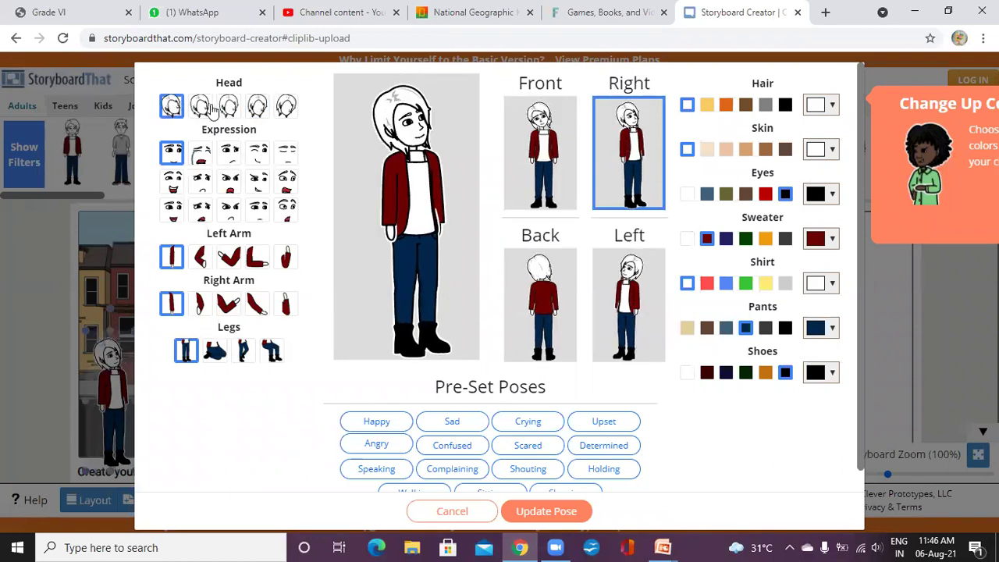
pyautogui.click(207, 109)
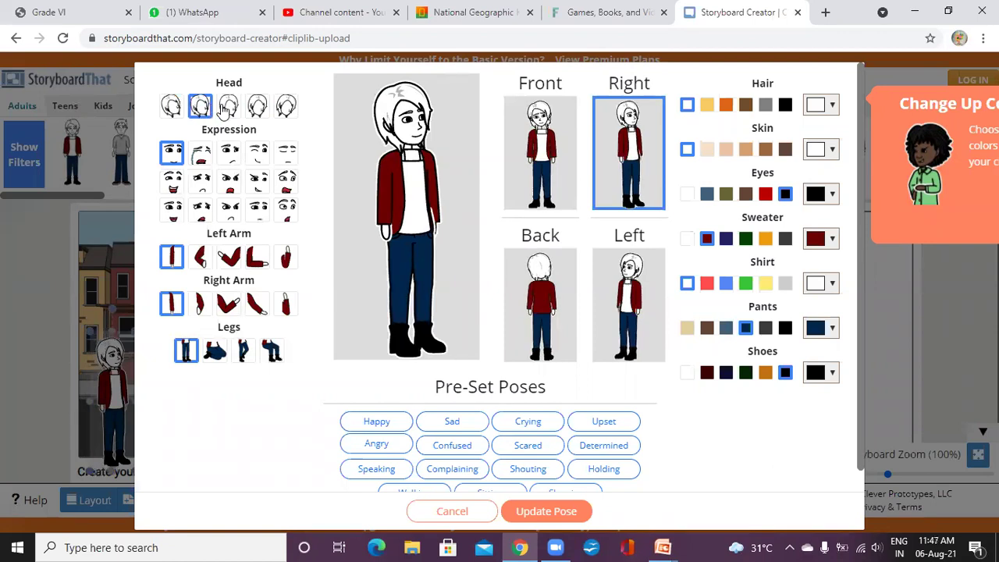
pyautogui.click(228, 107)
pyautogui.click(257, 109)
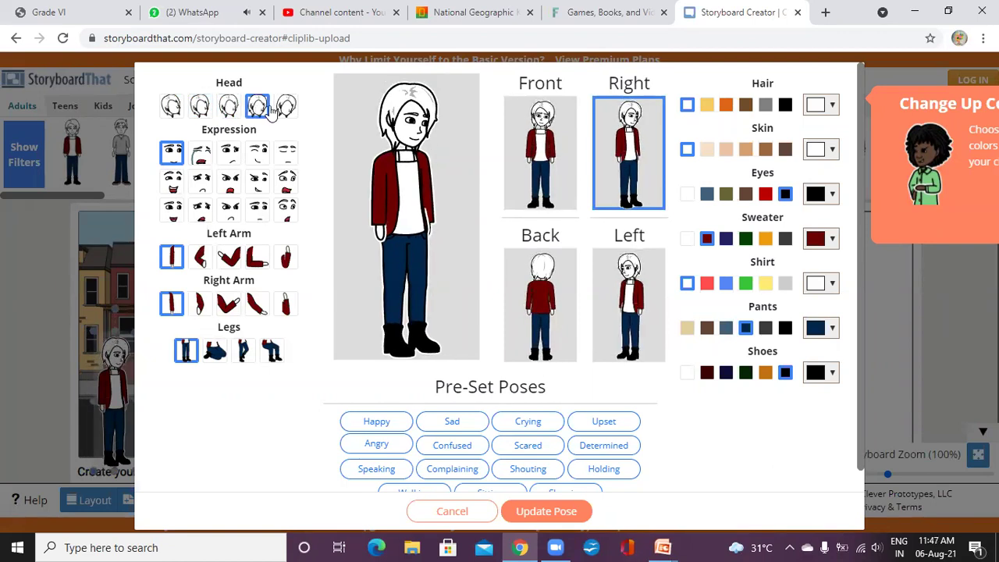
pyautogui.click(284, 108)
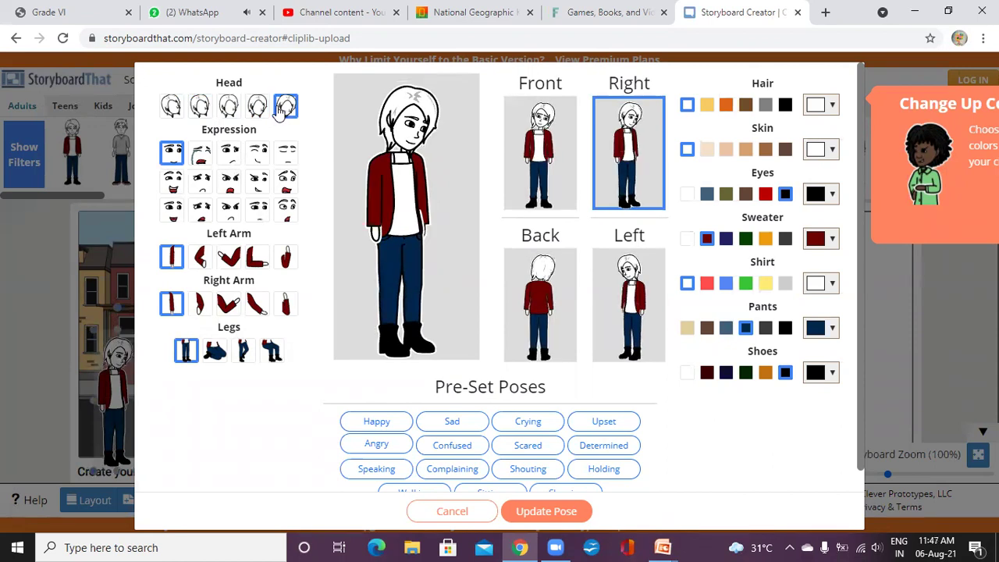
pyautogui.click(257, 108)
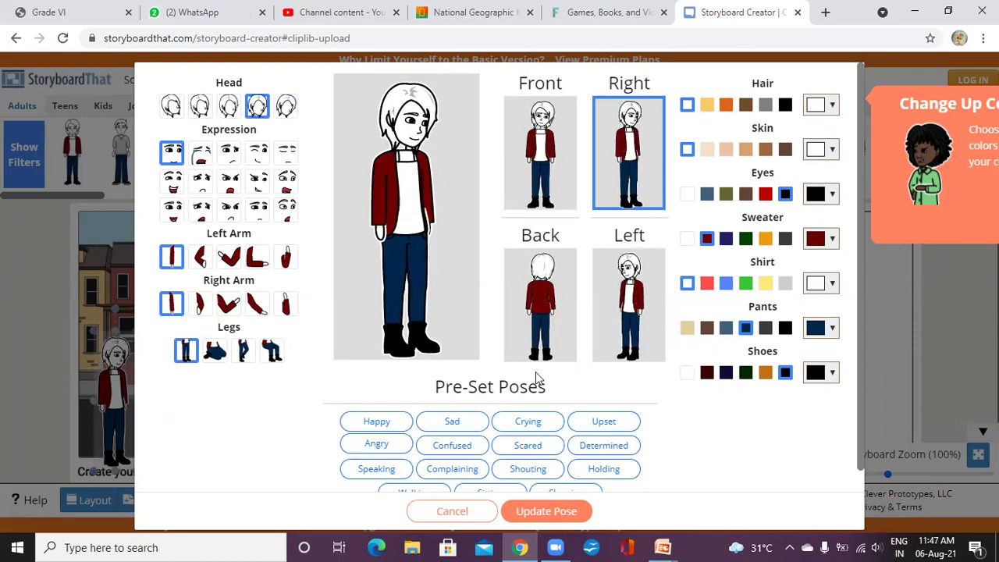
pyautogui.click(546, 511)
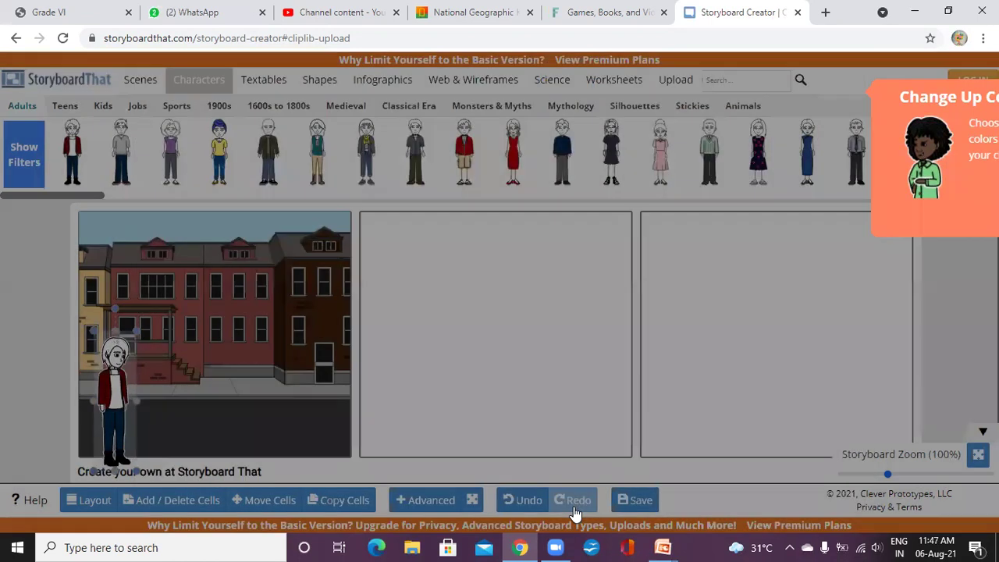
# Step: Move the red-sweater character up inside the first cell and reduce the figure's height
pyautogui.click(113, 394)
pyautogui.moveTo(113, 394); pyautogui.dragTo(113, 373)
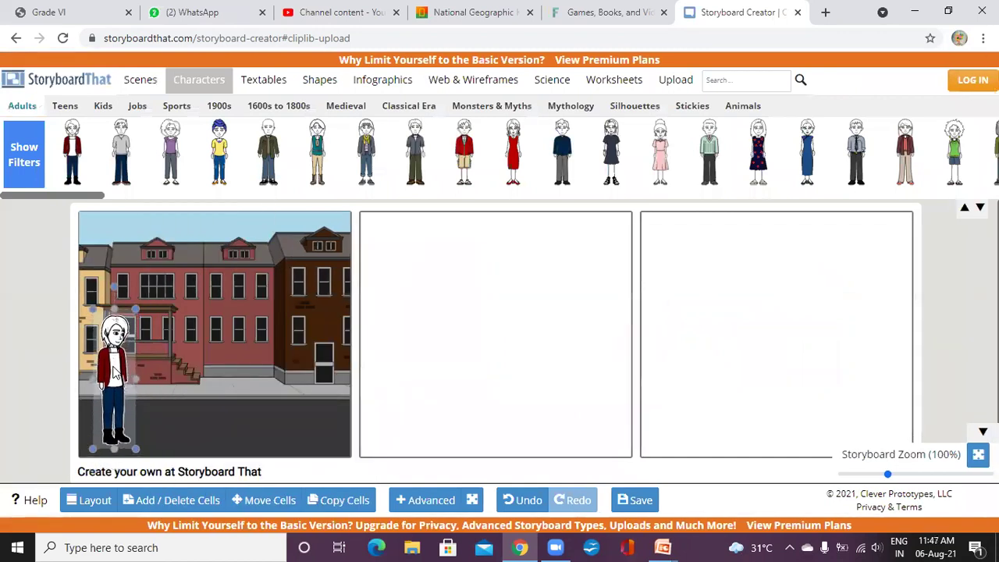
pyautogui.click(113, 373)
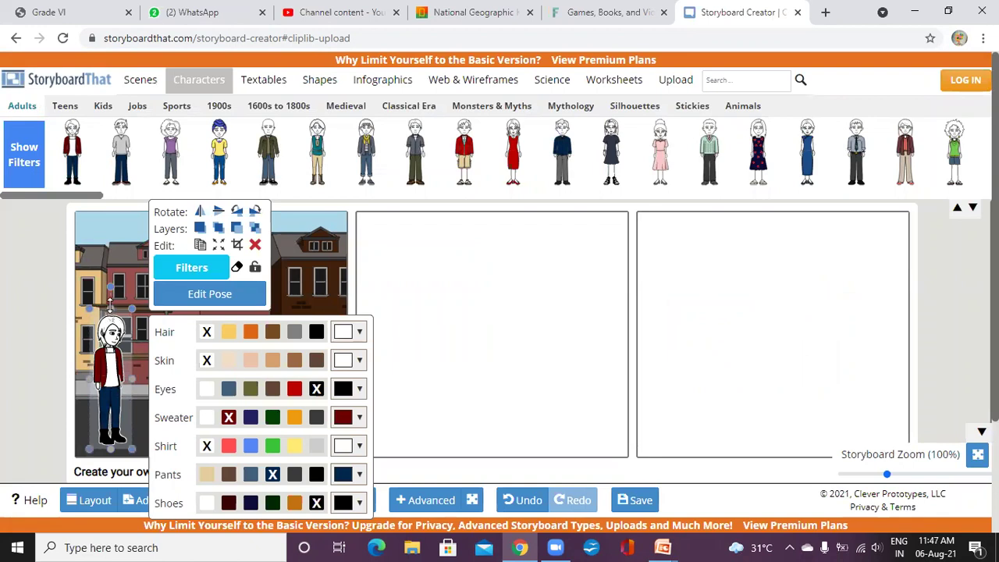
pyautogui.moveTo(110, 306); pyautogui.dragTo(112, 348)
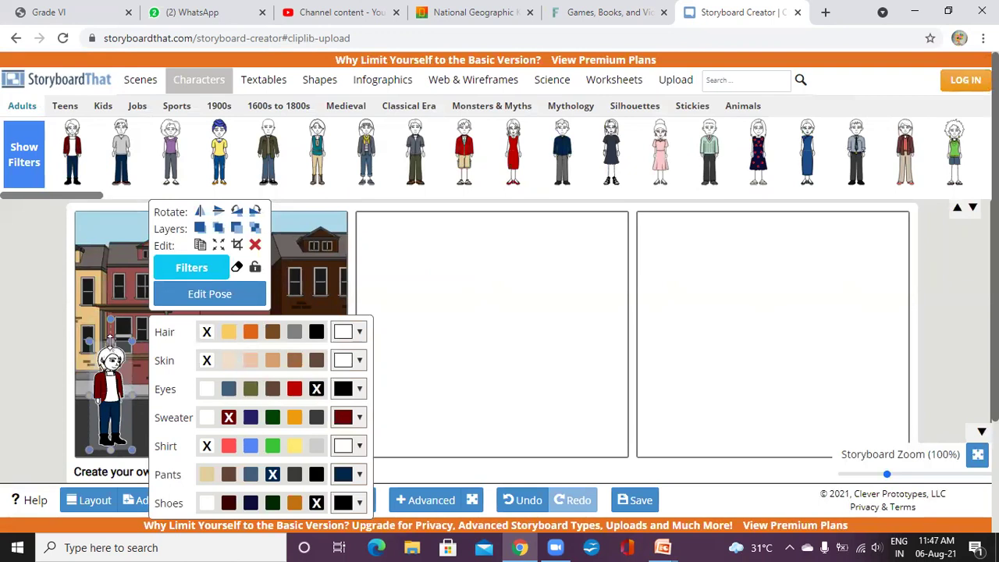
pyautogui.click(134, 386)
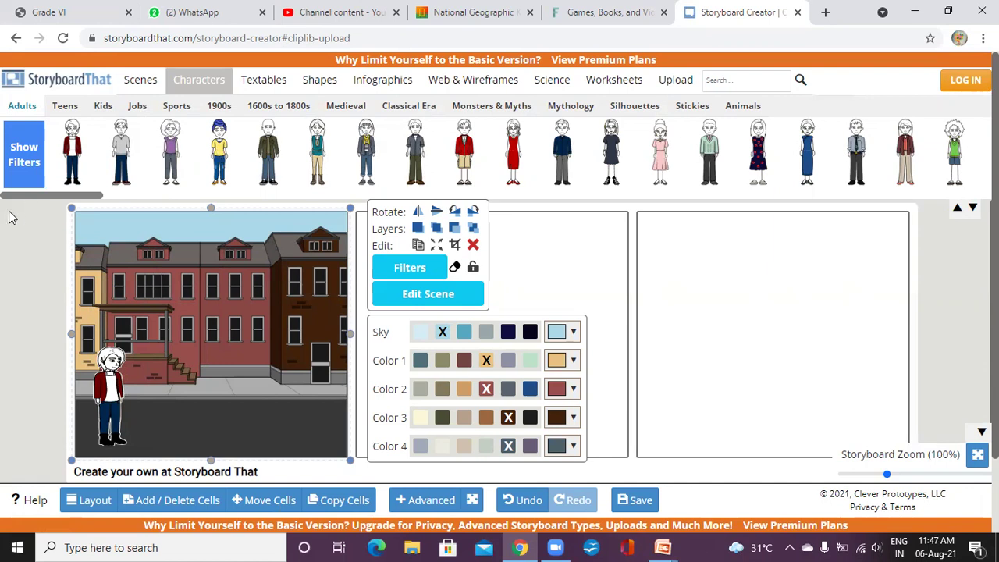
# Step: Add the adult with the blue head wrap and yellow shirt to the first cell, with orange hair and the lightest beige skin
pyautogui.moveTo(31, 196); pyautogui.dragTo(698, 151)
pyautogui.moveTo(220, 156); pyautogui.dragTo(246, 407)
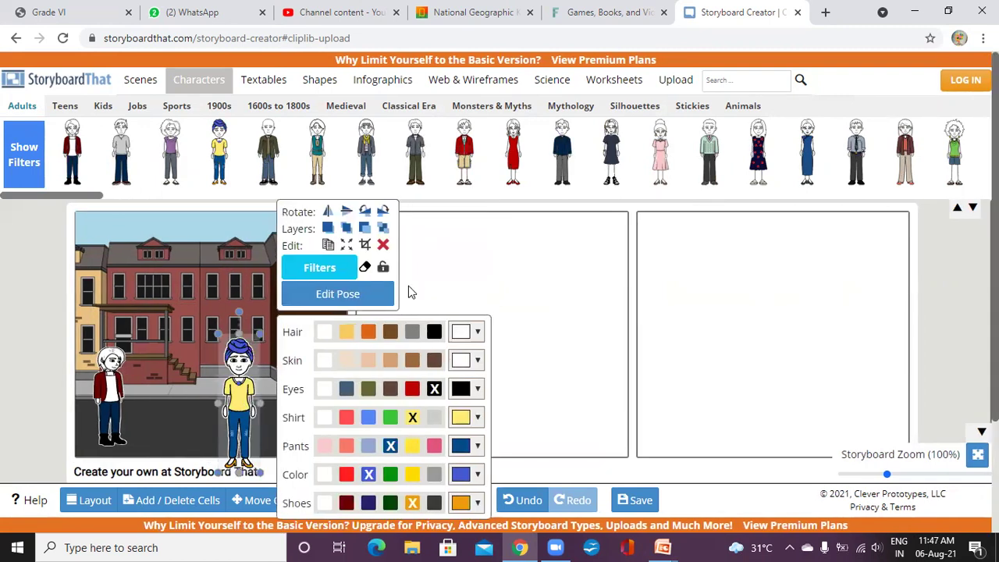
pyautogui.click(369, 332)
pyautogui.click(370, 360)
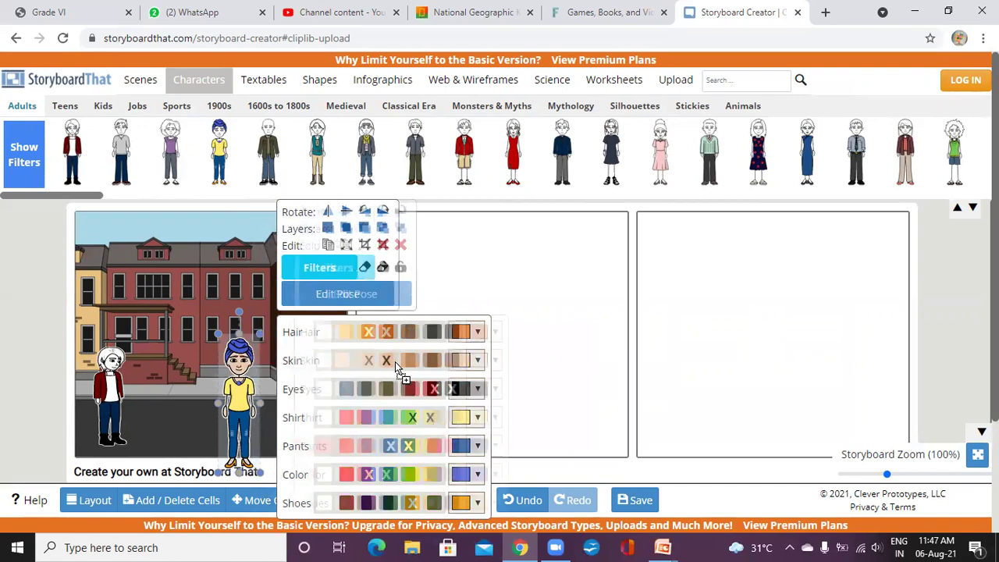
pyautogui.click(361, 365)
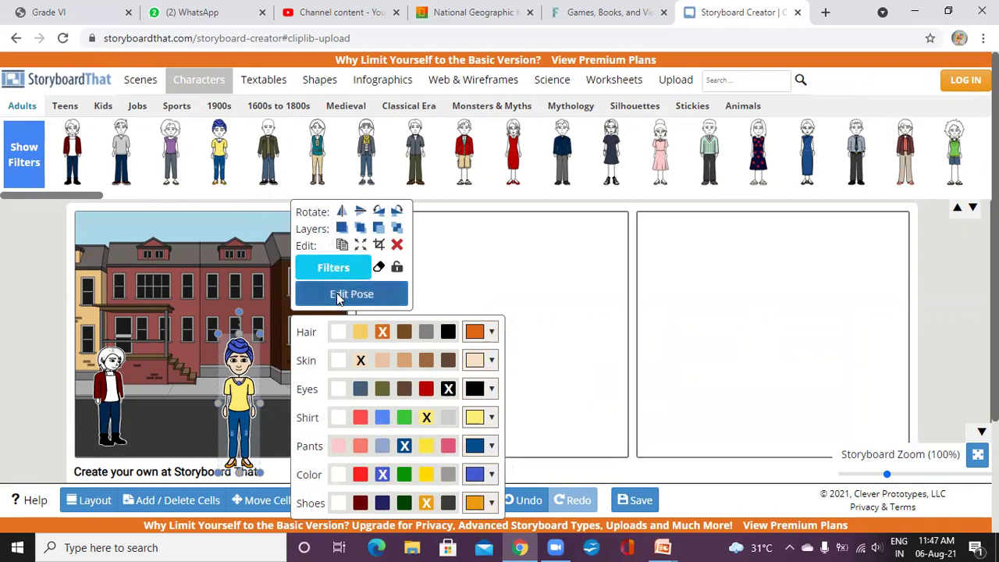
# Step: Pose the head-wrap character in the Left view with the left arm extended outward and one leg bent while standing, and update the pose
pyautogui.click(351, 294)
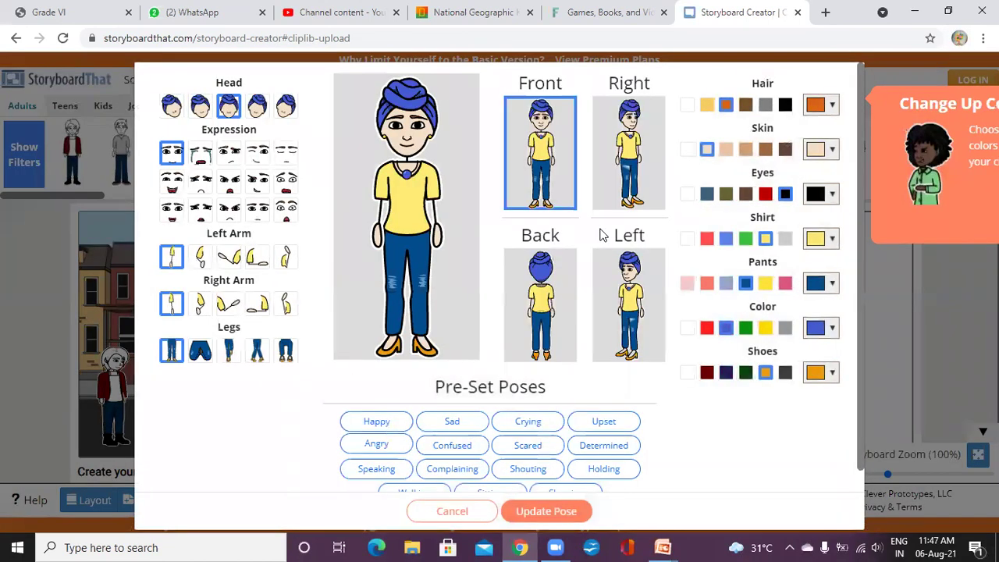
pyautogui.click(626, 318)
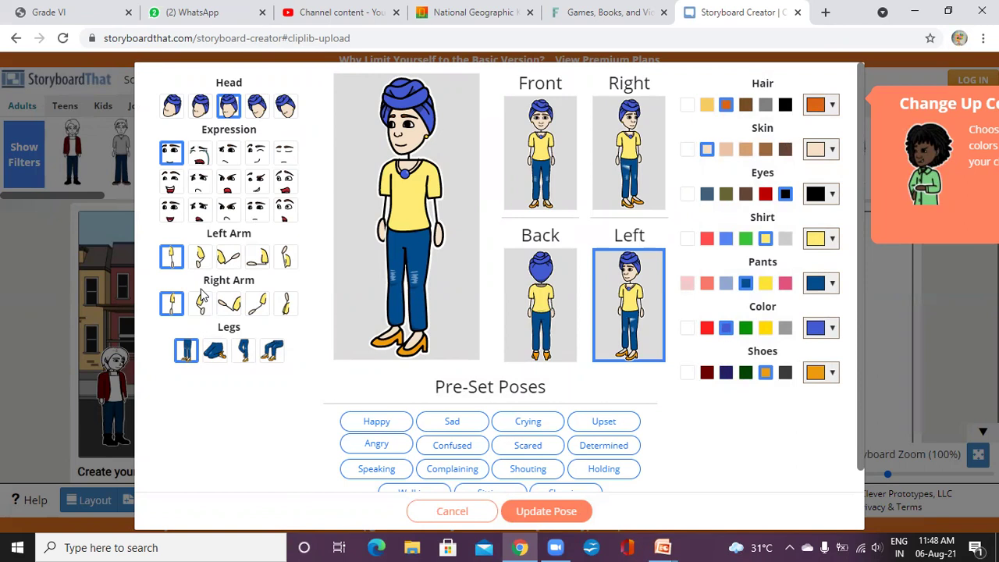
pyautogui.click(232, 261)
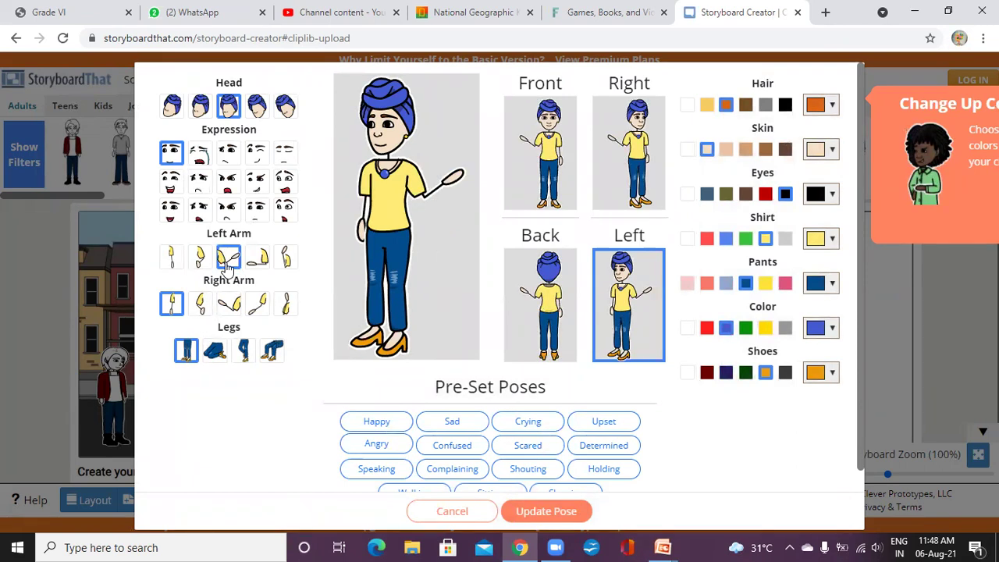
pyautogui.click(273, 352)
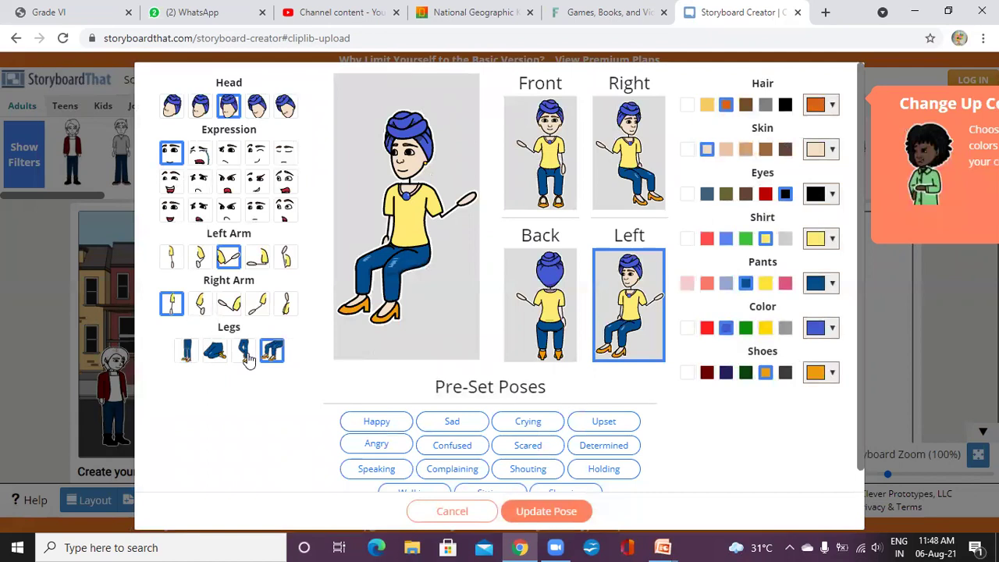
pyautogui.click(247, 355)
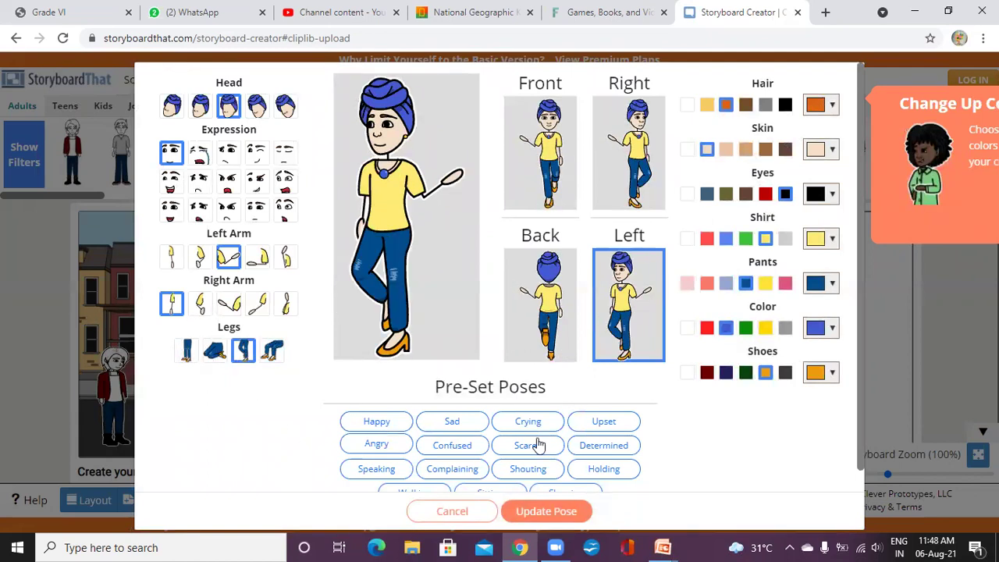
pyautogui.click(578, 511)
# Step: Move the head-wrap character closer to the red-sweater character and reduce the figure's height
pyautogui.click(263, 396)
pyautogui.moveTo(263, 395); pyautogui.dragTo(209, 375)
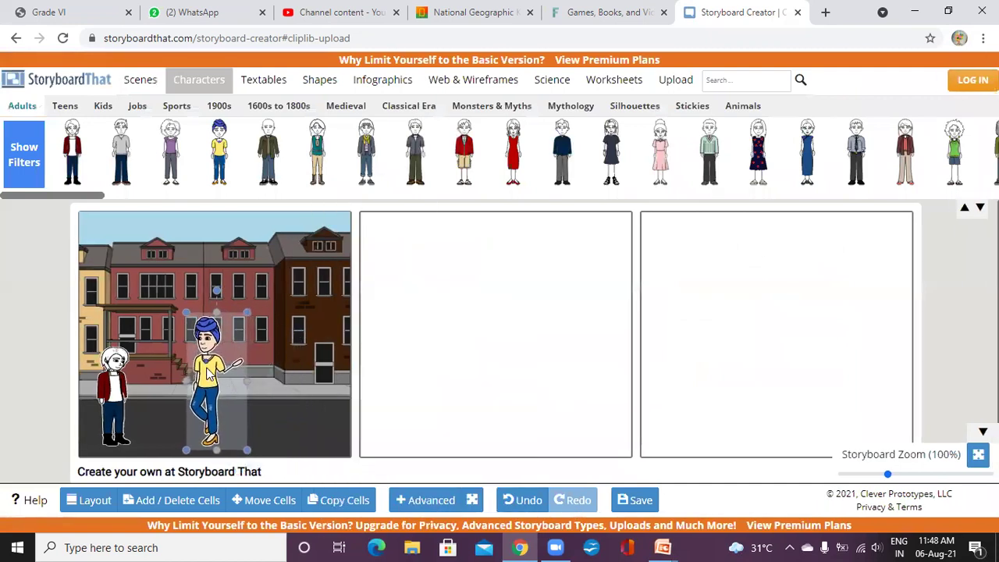
pyautogui.click(209, 374)
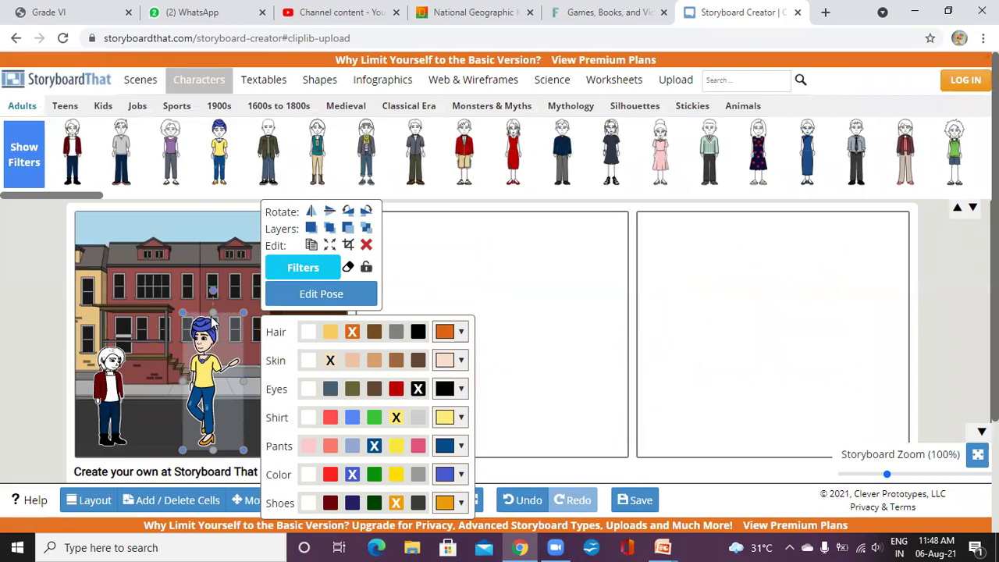
pyautogui.moveTo(210, 311); pyautogui.dragTo(211, 356)
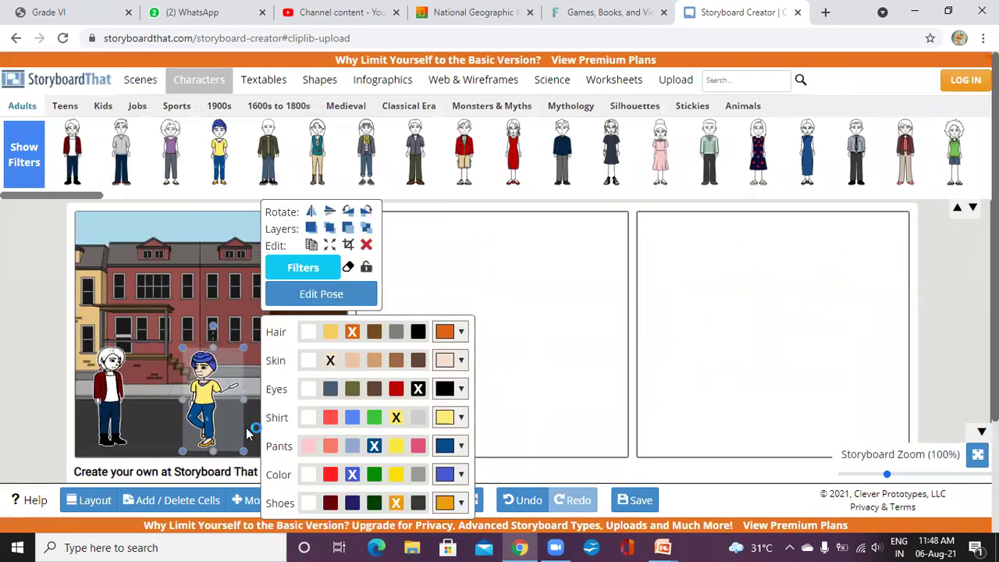
# Step: Make the head-wrap character smaller and shift both it and the red-sweater character rightward within the first cell
pyautogui.moveTo(243, 398)
pyautogui.mouseDown()
pyautogui.moveTo(209, 394)
pyautogui.moveTo(243, 393)
pyautogui.mouseUp()
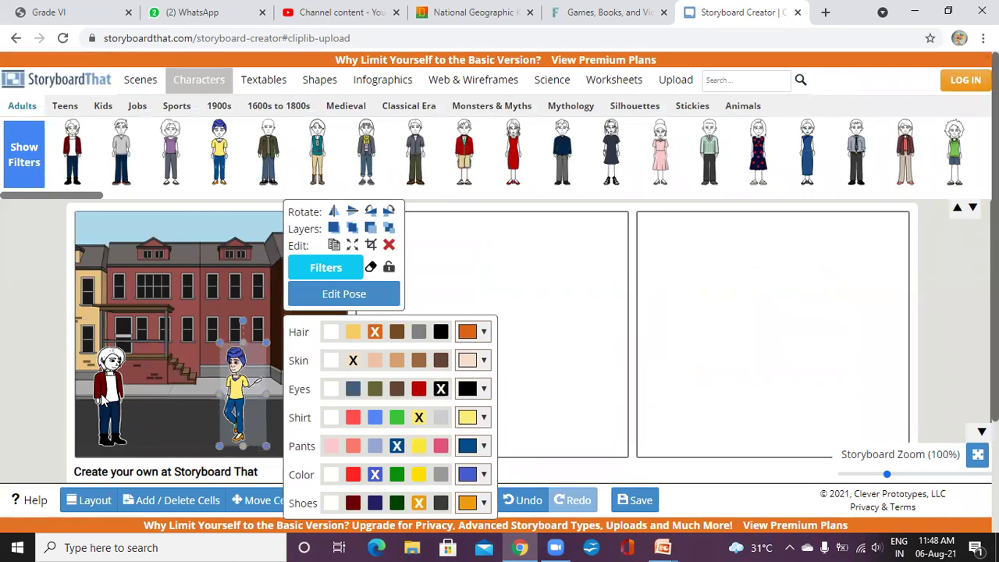
pyautogui.moveTo(104, 398); pyautogui.dragTo(152, 394)
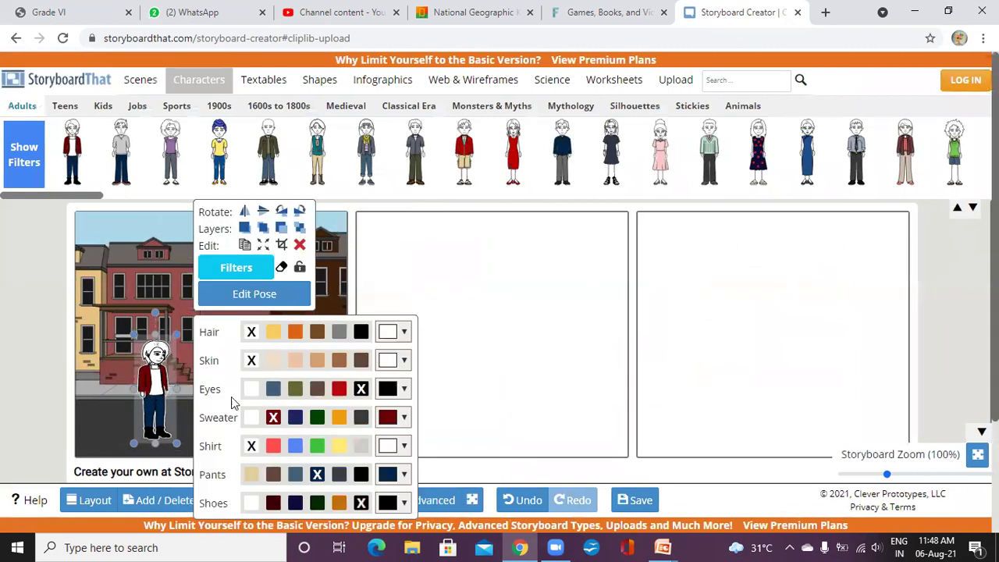
pyautogui.click(422, 249)
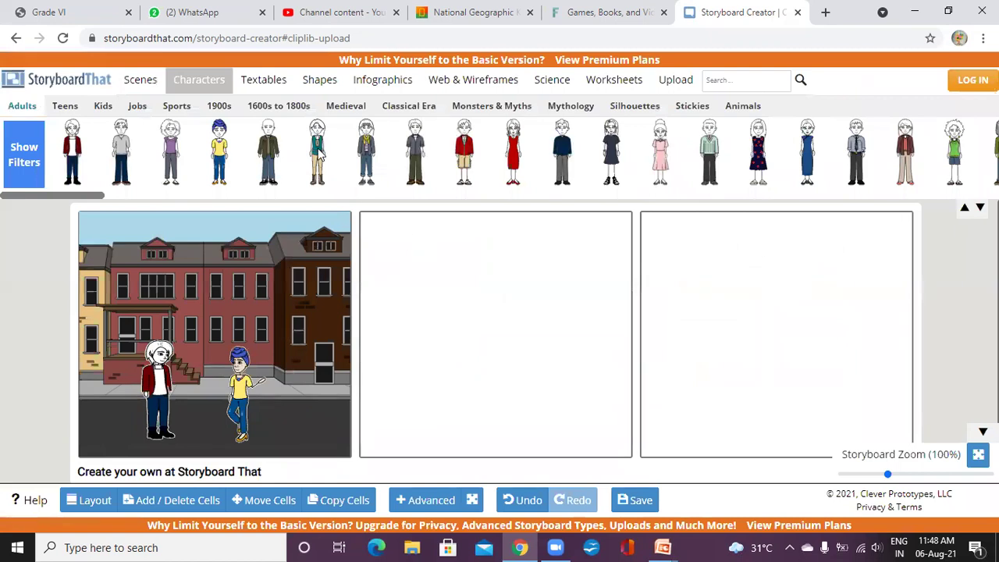
# Step: Add a rectangular speech bubble for the head-wrap character in the first cell with the text "Hey!!! let's go there..."
pyautogui.click(267, 86)
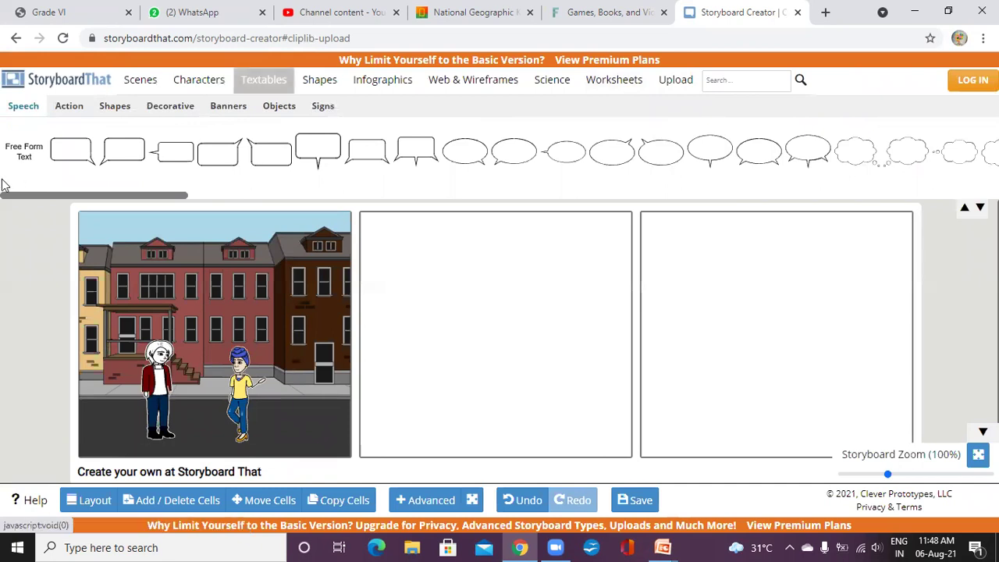
pyautogui.moveTo(78, 149); pyautogui.dragTo(206, 338)
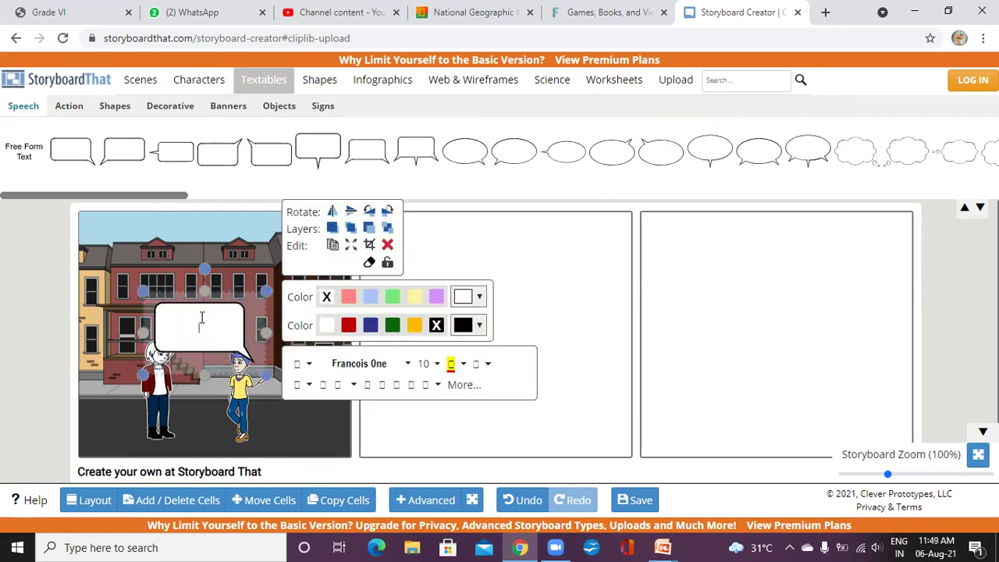
pyautogui.write('H')
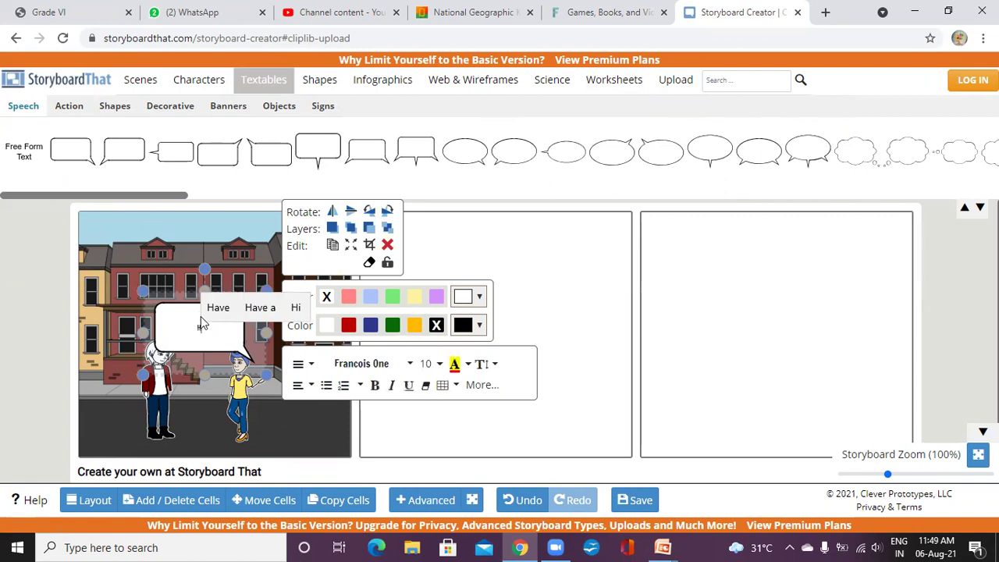
pyautogui.write('ey!!')
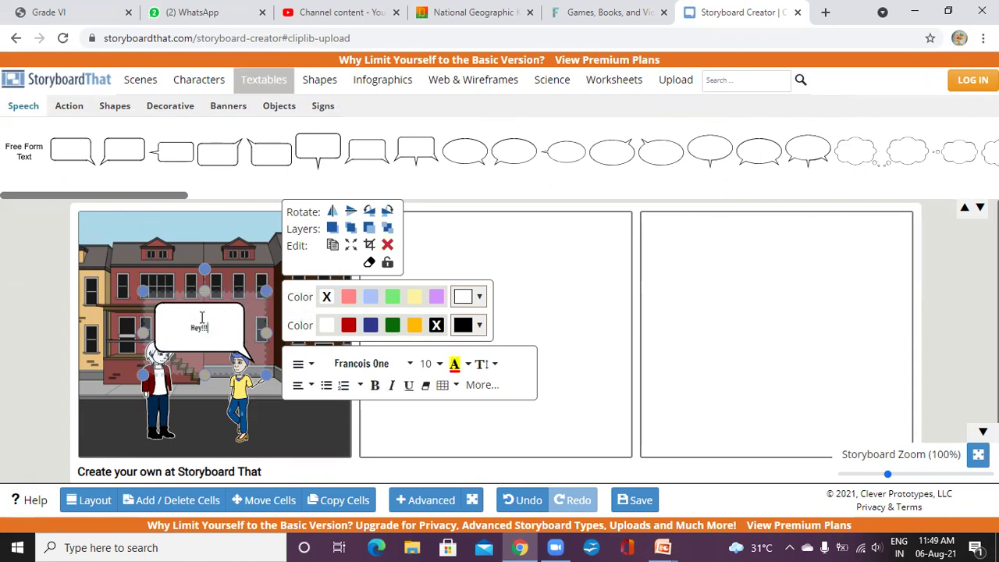
pyautogui.write('! let')
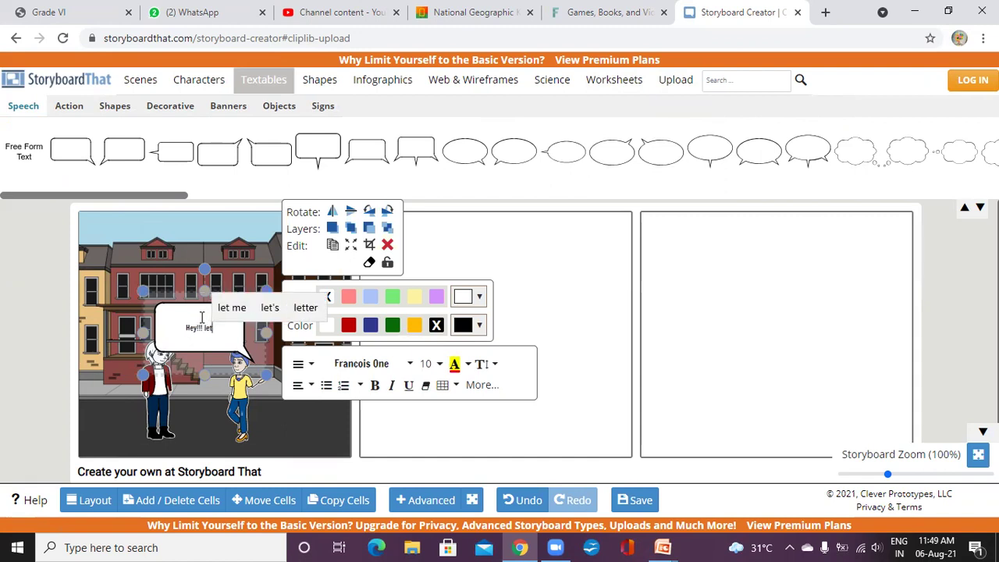
pyautogui.write("'s go")
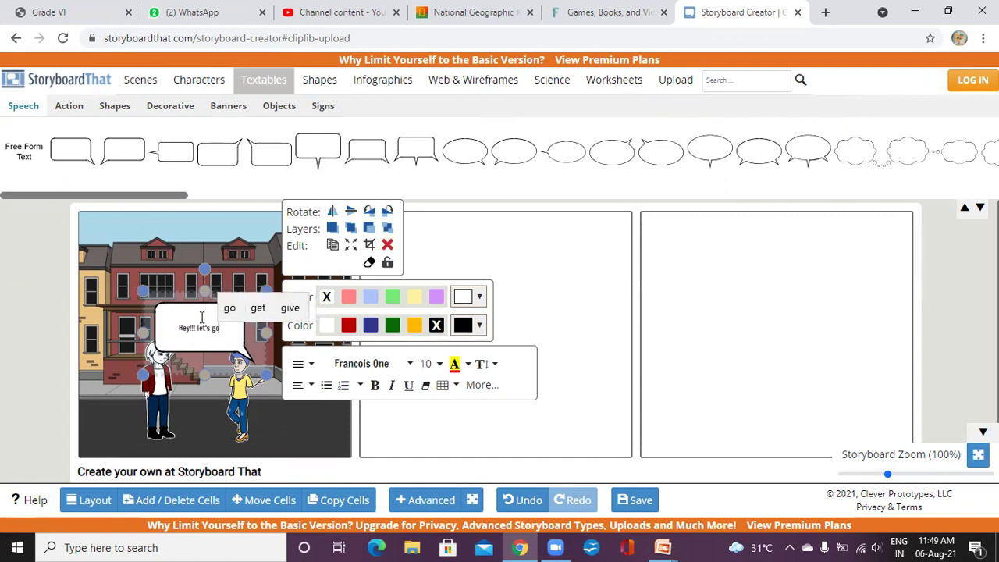
pyautogui.write(' there')
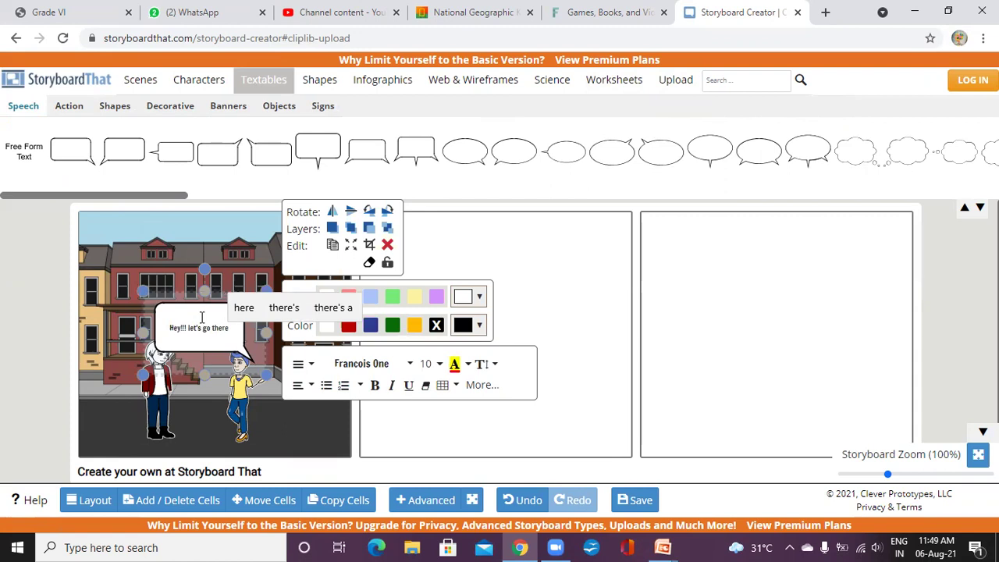
pyautogui.write('...')
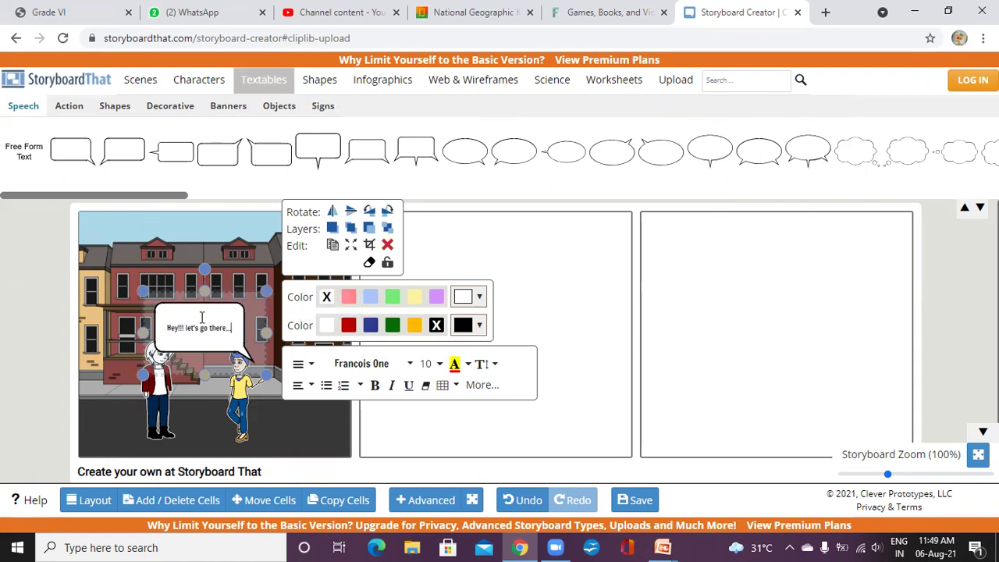
pyautogui.click(144, 227)
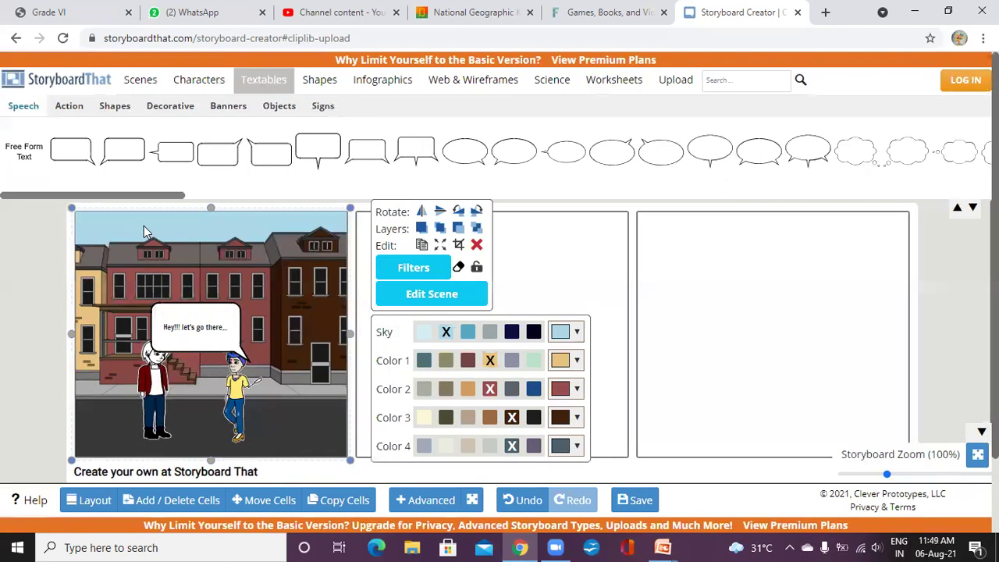
# Step: Shrink the speech bubble in height and width and place it above the two characters with its tail at the head-wrap character
pyautogui.click(199, 318)
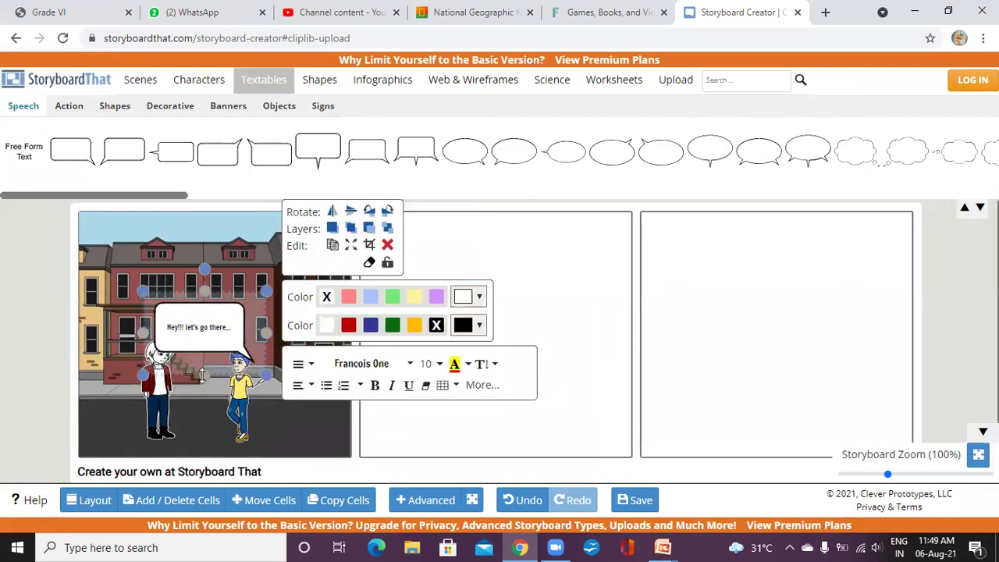
pyautogui.moveTo(202, 376); pyautogui.dragTo(212, 356)
pyautogui.moveTo(140, 318); pyautogui.dragTo(166, 319)
pyautogui.doubleClick(189, 316)
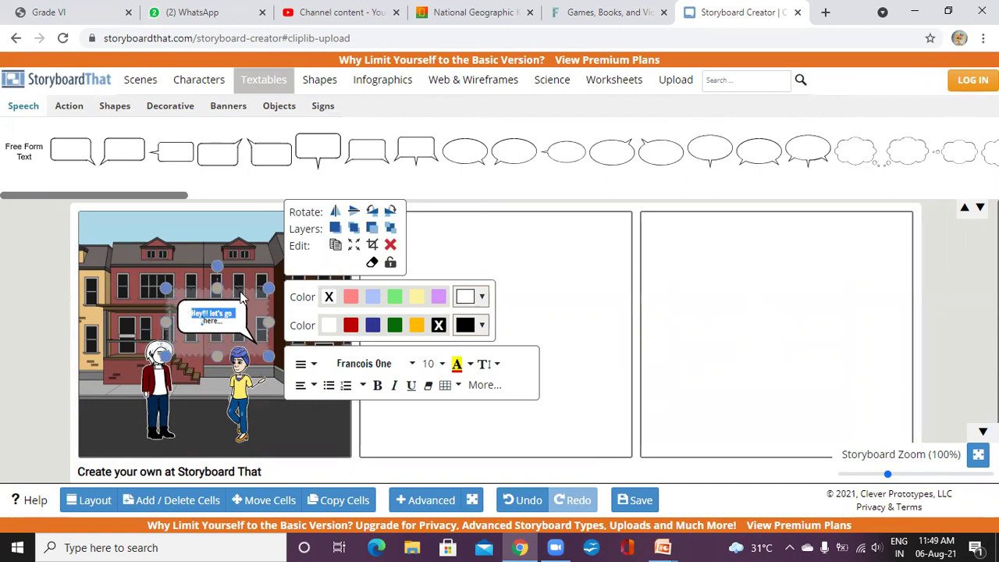
pyautogui.moveTo(240, 298); pyautogui.dragTo(217, 304)
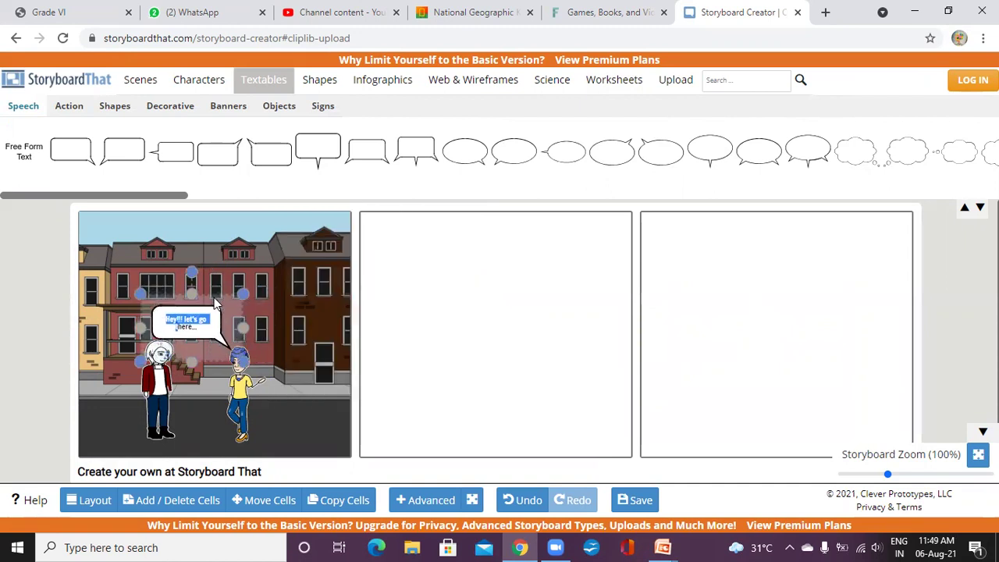
pyautogui.click(204, 400)
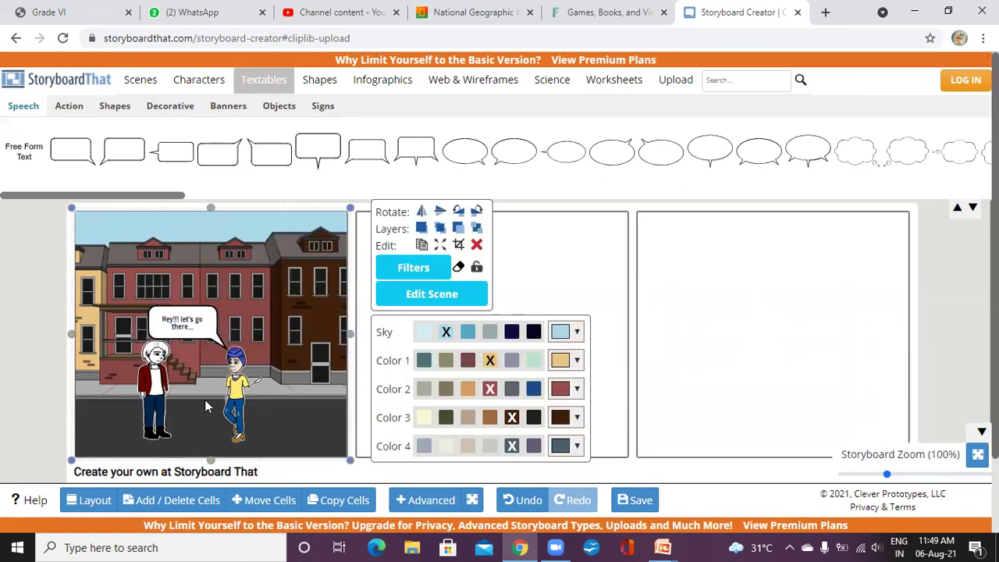
pyautogui.click(239, 272)
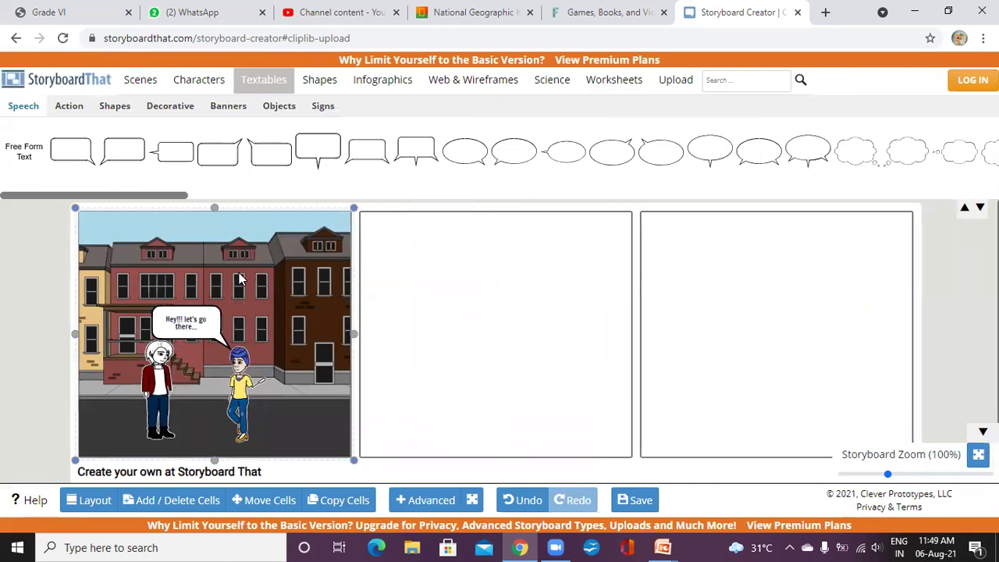
# Step: Add the Town scene with the orange-brown row houses and front porch to the second cell
pyautogui.click(145, 83)
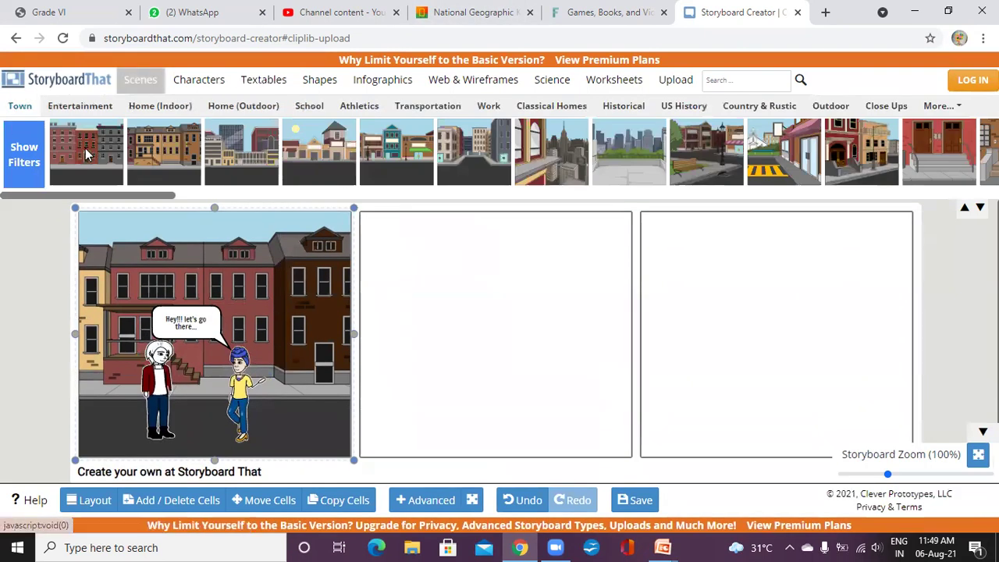
pyautogui.moveTo(223, 209); pyautogui.dragTo(93, 148)
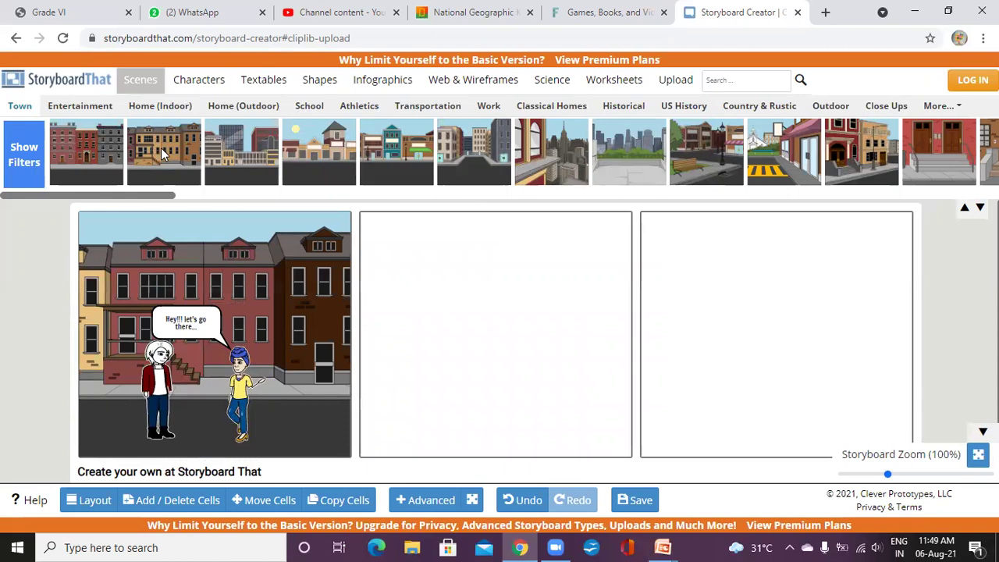
pyautogui.moveTo(161, 148); pyautogui.dragTo(488, 321)
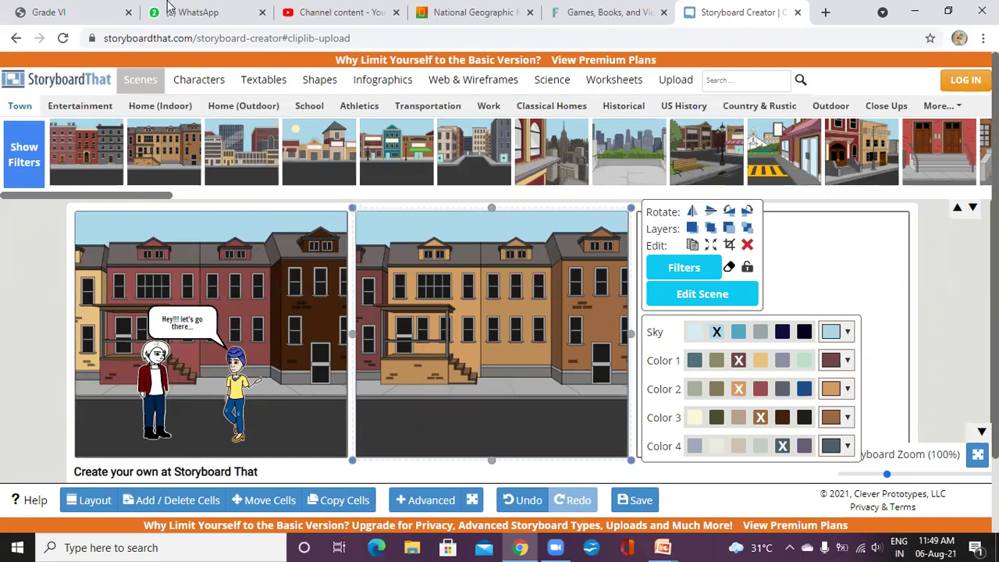
# Step: Add the red-sweater adult to the second cell, posed in the Right view with the right arm raised and the left arm straight down
pyautogui.click(199, 81)
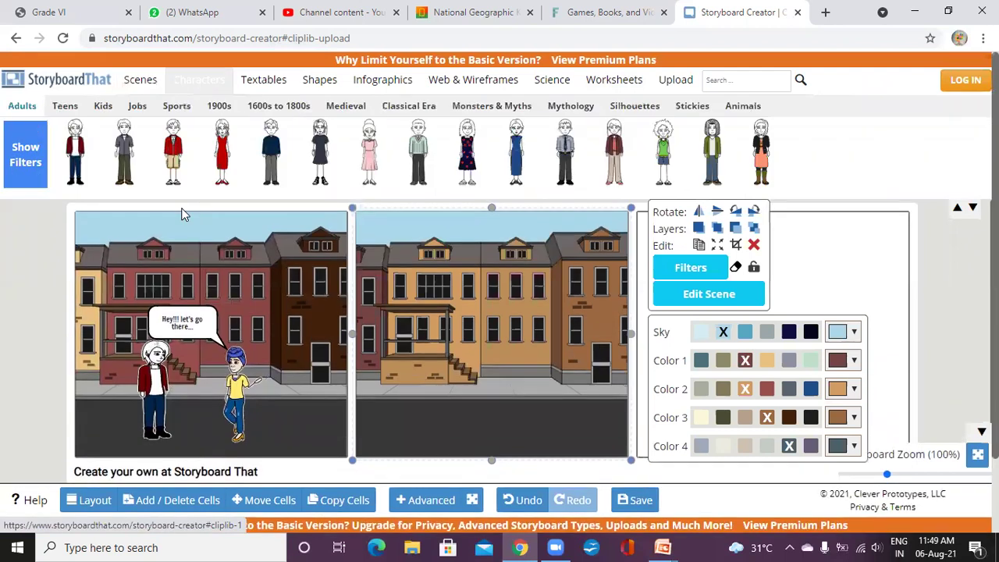
pyautogui.moveTo(74, 149); pyautogui.dragTo(400, 388)
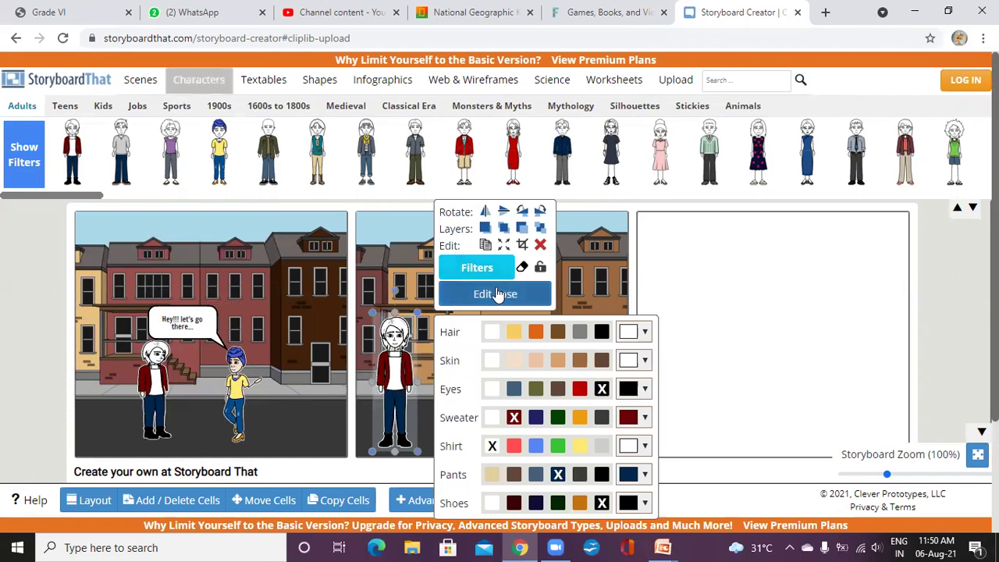
pyautogui.click(498, 292)
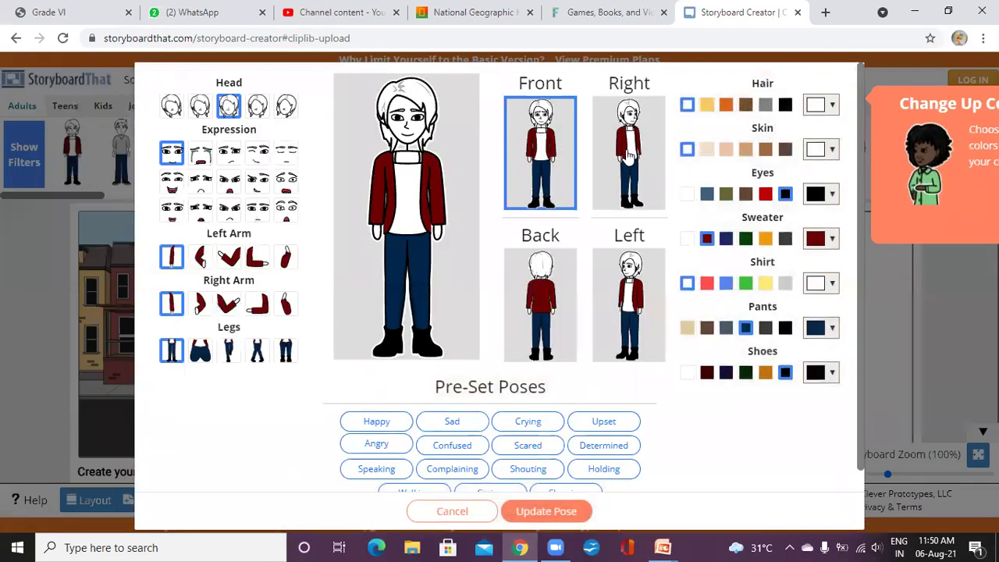
pyautogui.click(631, 160)
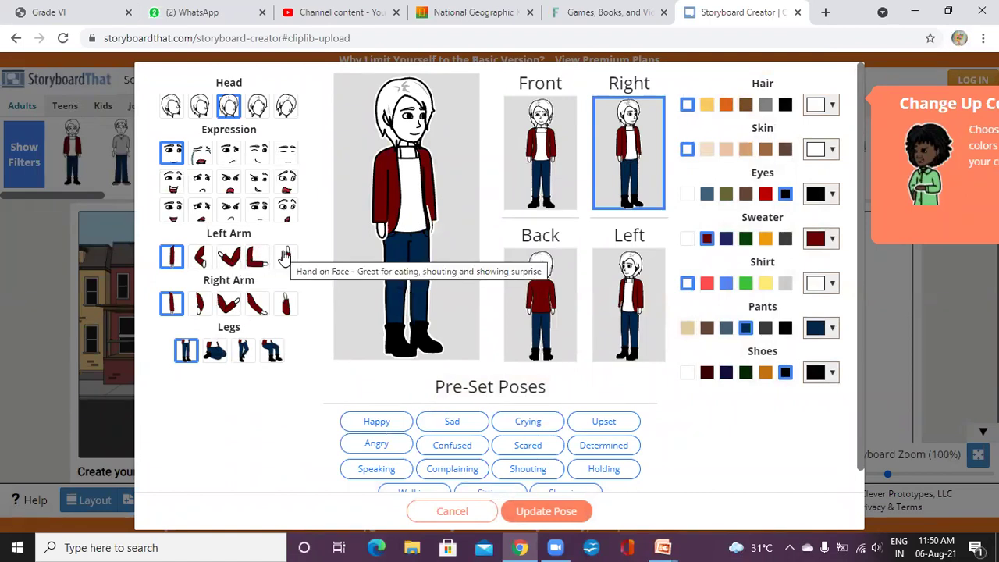
pyautogui.click(226, 259)
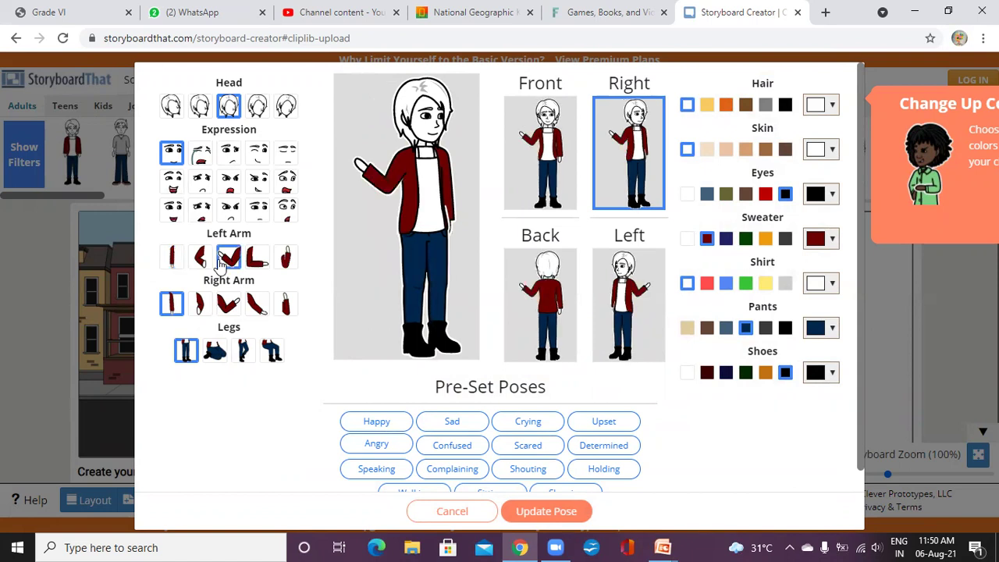
pyautogui.click(234, 304)
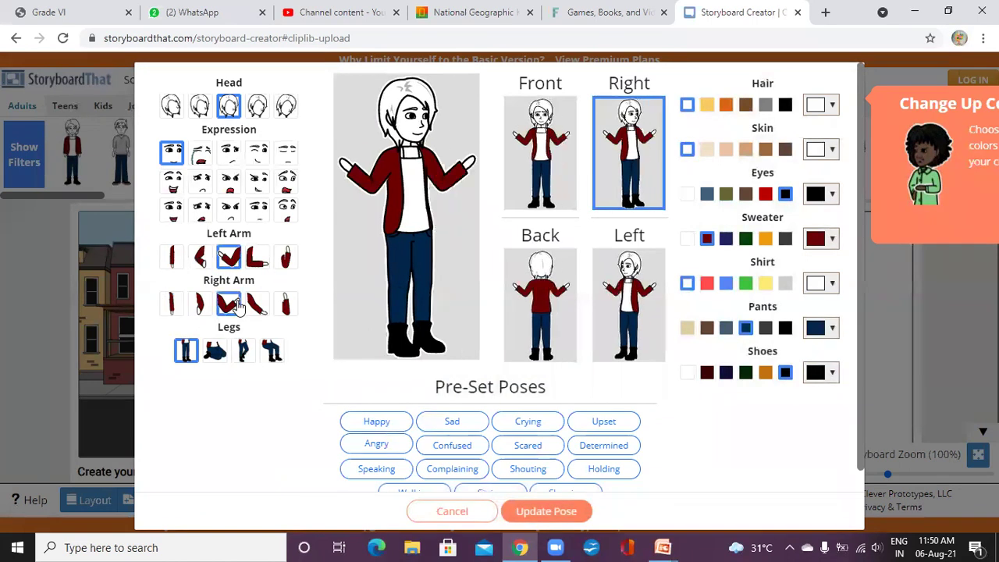
pyautogui.click(172, 258)
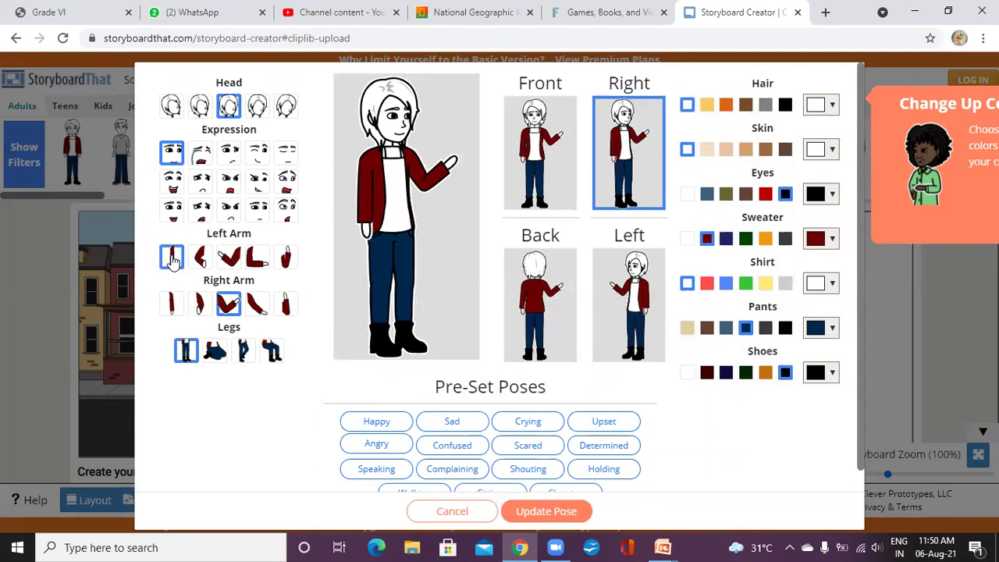
pyautogui.click(567, 507)
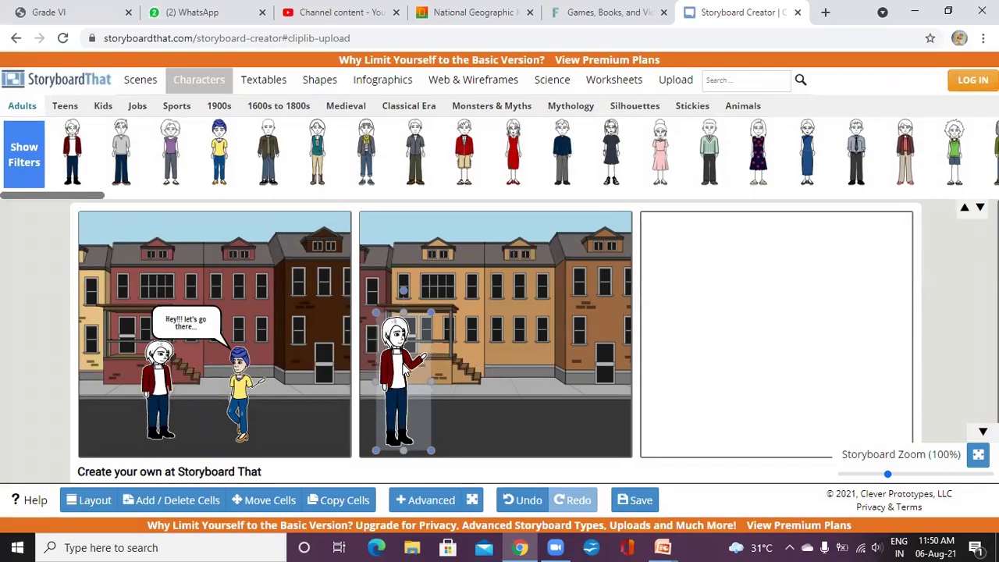
# Step: Move the red-sweater character toward the middle of the second cell and reduce the figure's height
pyautogui.moveTo(400, 359); pyautogui.dragTo(434, 359)
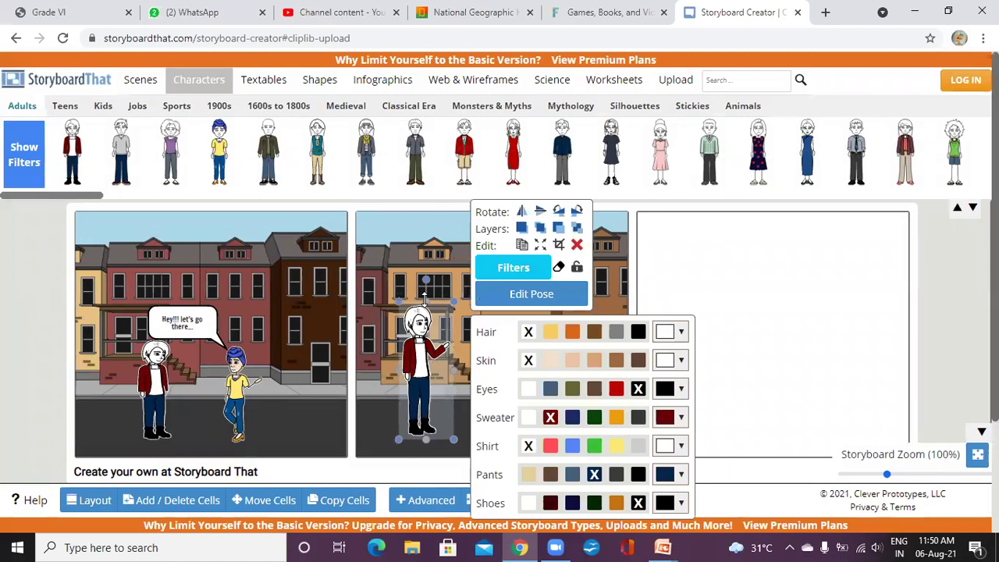
pyautogui.rightClick(425, 340)
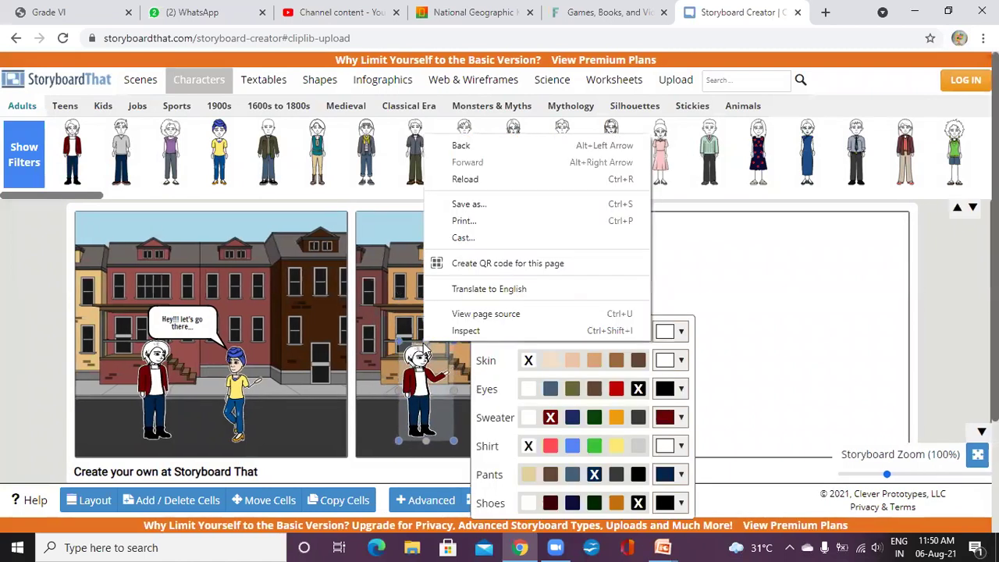
pyautogui.click(222, 153)
# Step: Add the adult with the blue head wrap and yellow shirt to the second cell, posed in the Left view facing the red-sweater character
pyautogui.moveTo(221, 153); pyautogui.dragTo(517, 390)
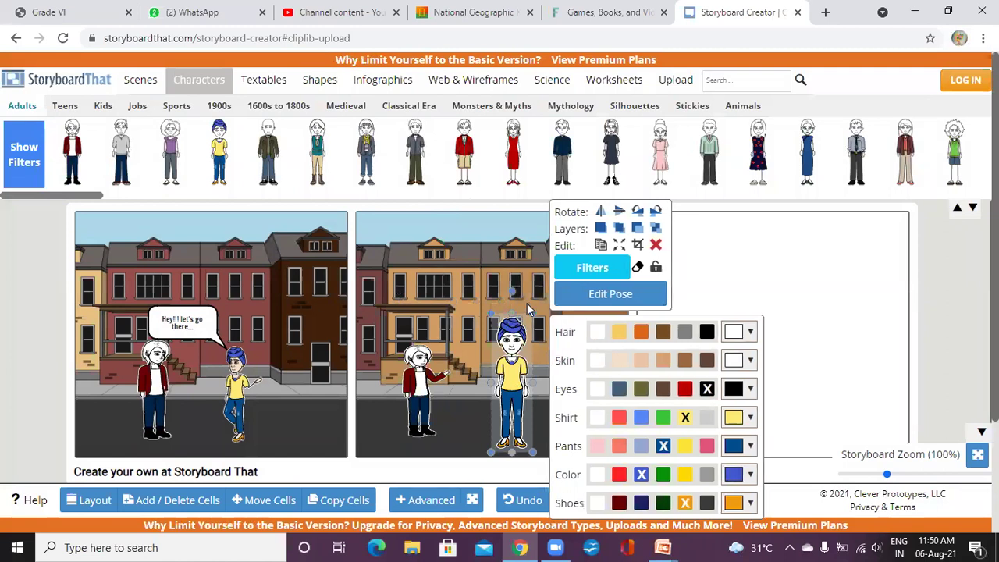
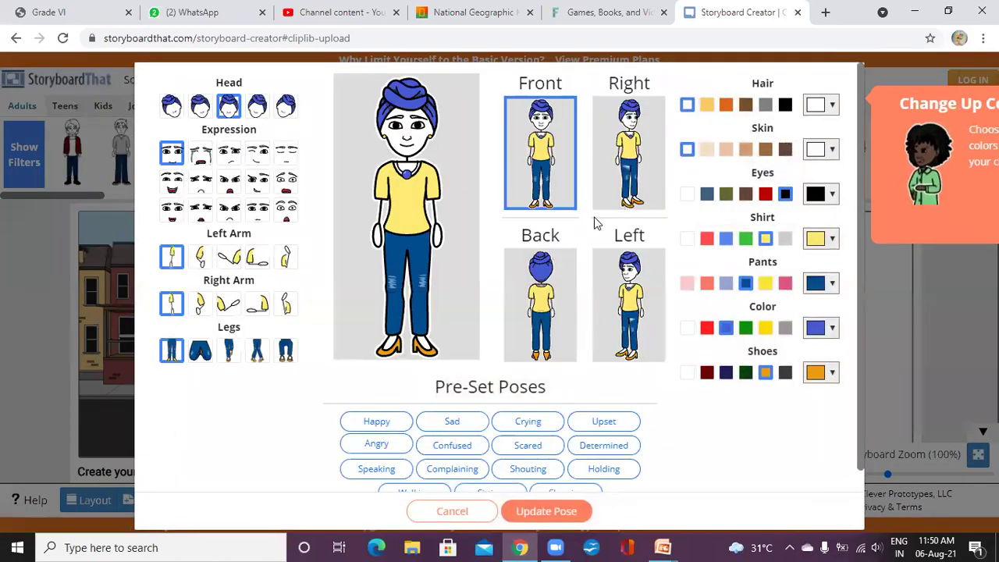
pyautogui.click(617, 296)
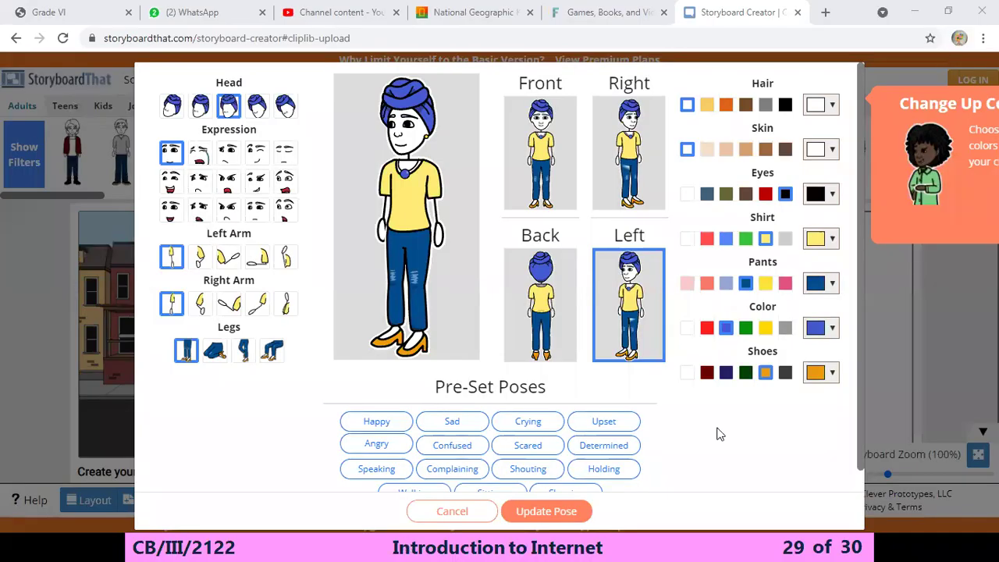
pyautogui.press('Return')
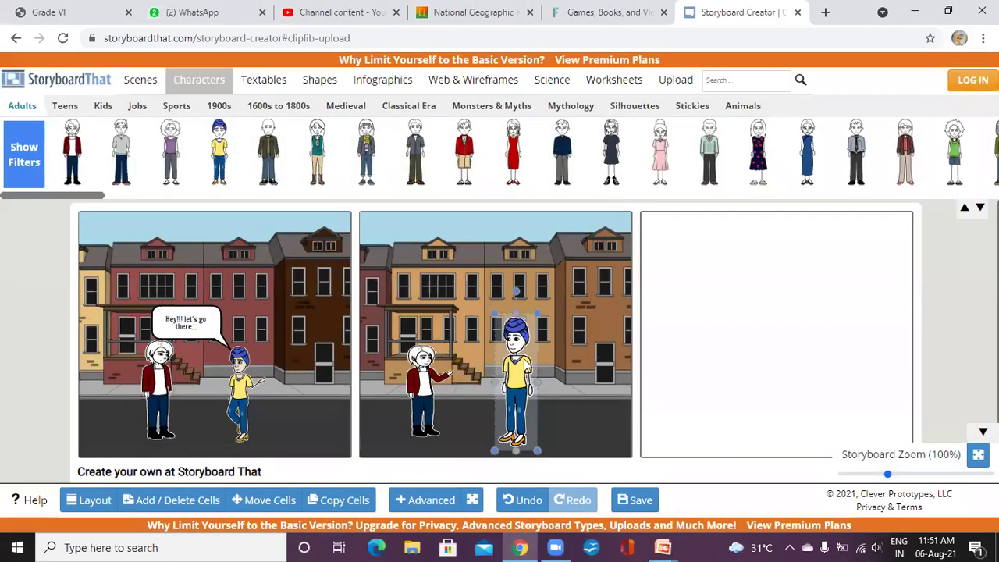
pyautogui.click(515, 313)
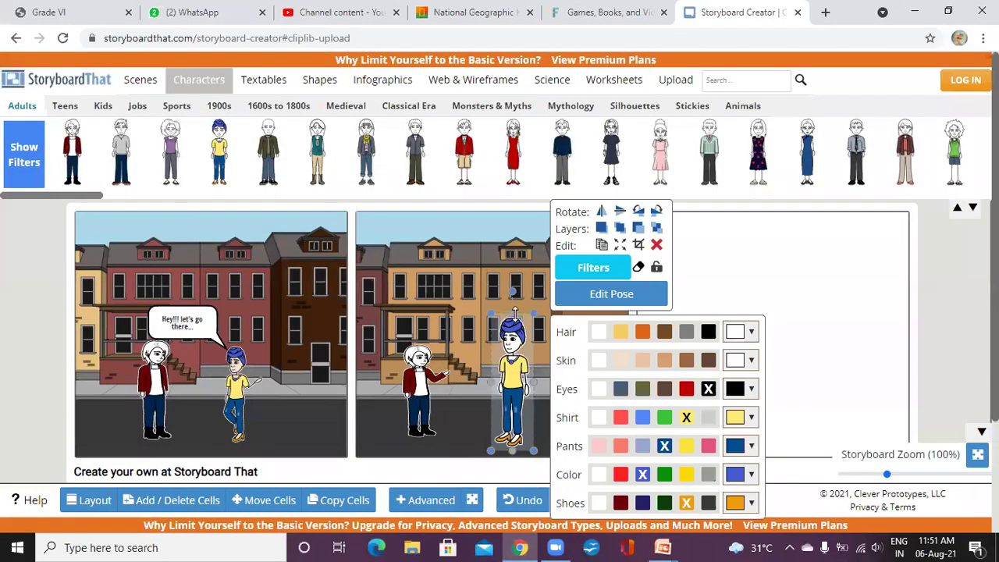
# Step: Reduce the height of the blue-head-wrap character in the second cell to roughly match the red-sweater character
pyautogui.rightClick(514, 319)
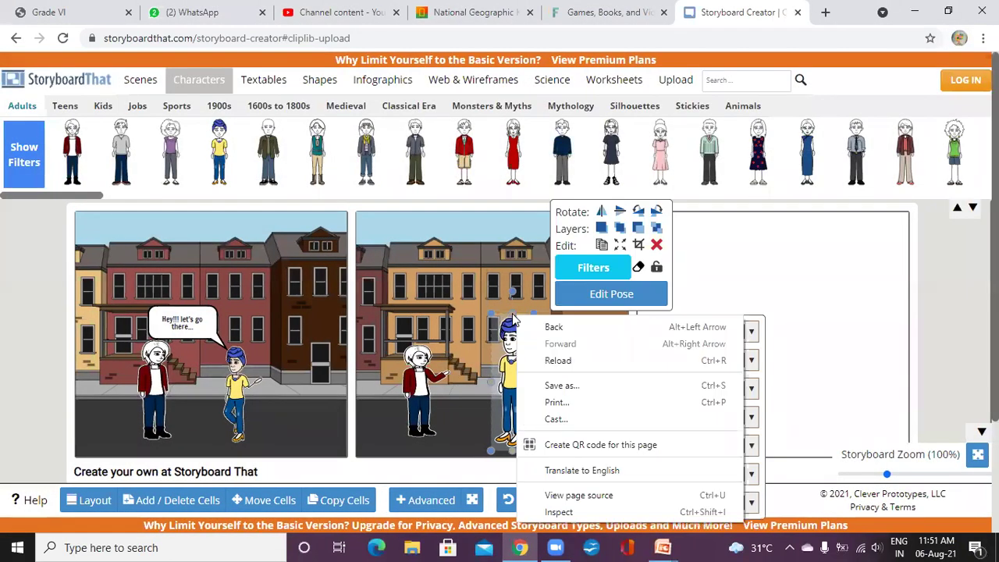
pyautogui.click(512, 312)
pyautogui.moveTo(512, 312); pyautogui.dragTo(511, 341)
pyautogui.rightClick(511, 341)
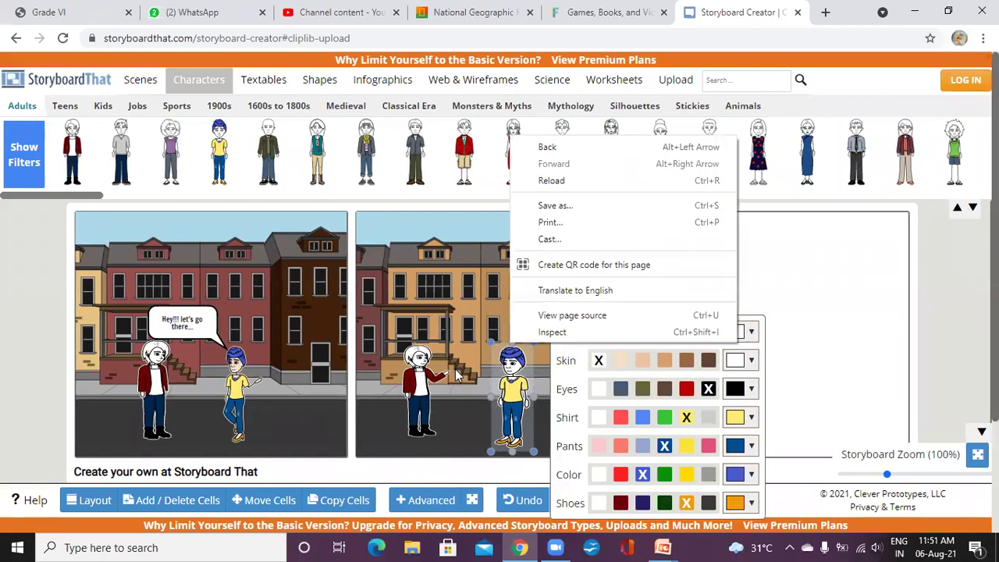
pyautogui.click(405, 294)
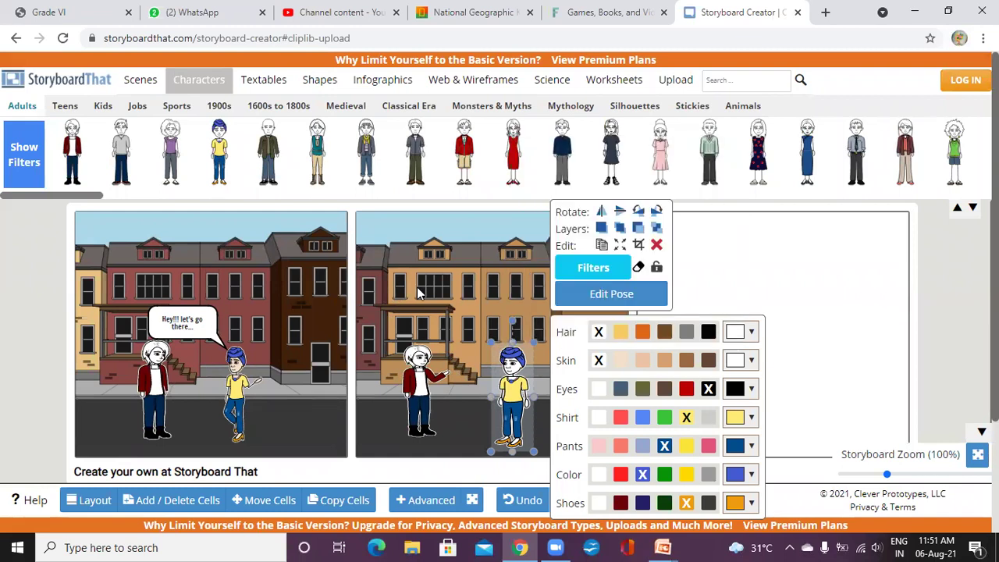
pyautogui.click(415, 388)
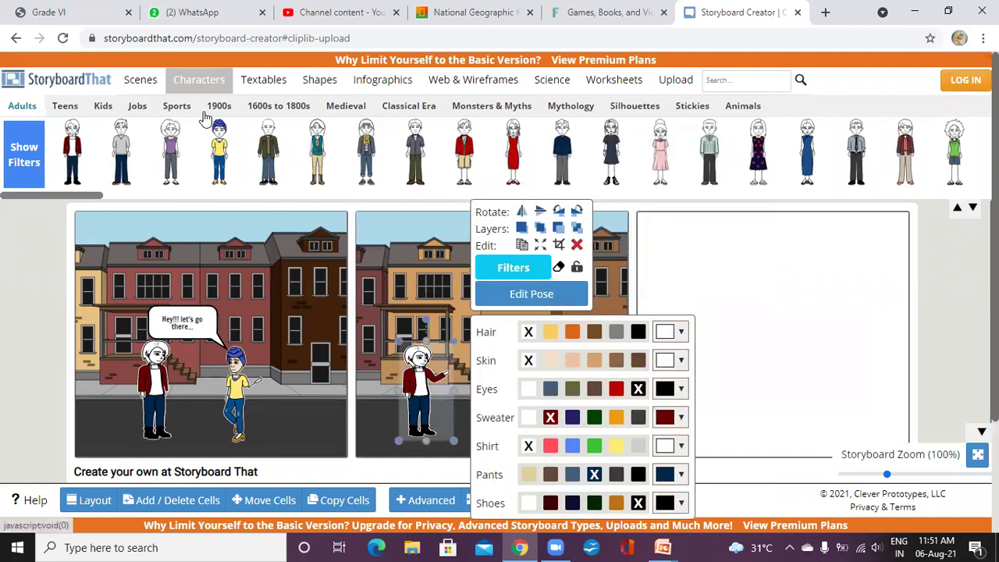
# Step: Add a rectangular speech bubble above the red-sweater character in the second cell with the text "But Why???"
pyautogui.click(264, 80)
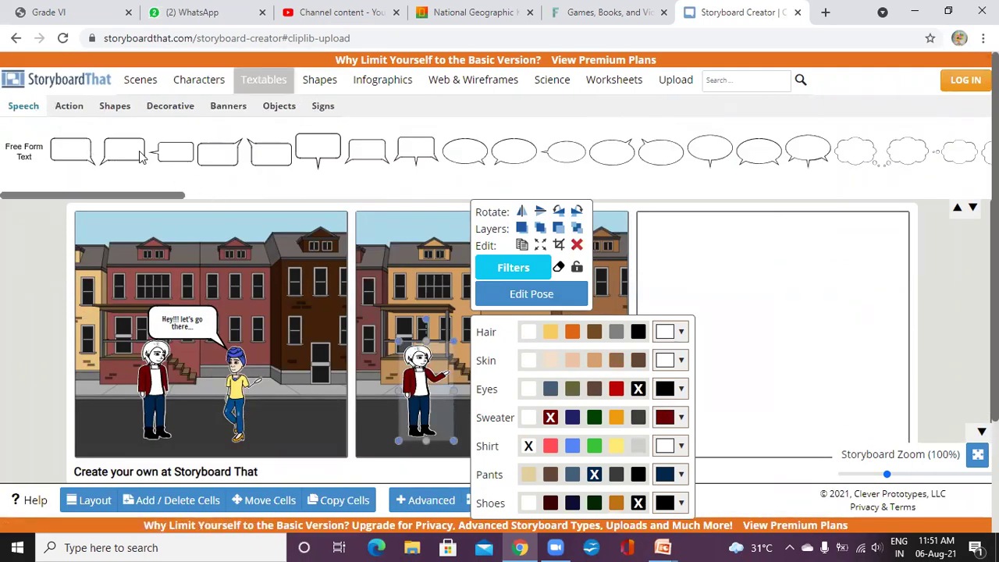
pyautogui.moveTo(140, 157); pyautogui.dragTo(378, 280)
pyautogui.moveTo(441, 325); pyautogui.dragTo(442, 327)
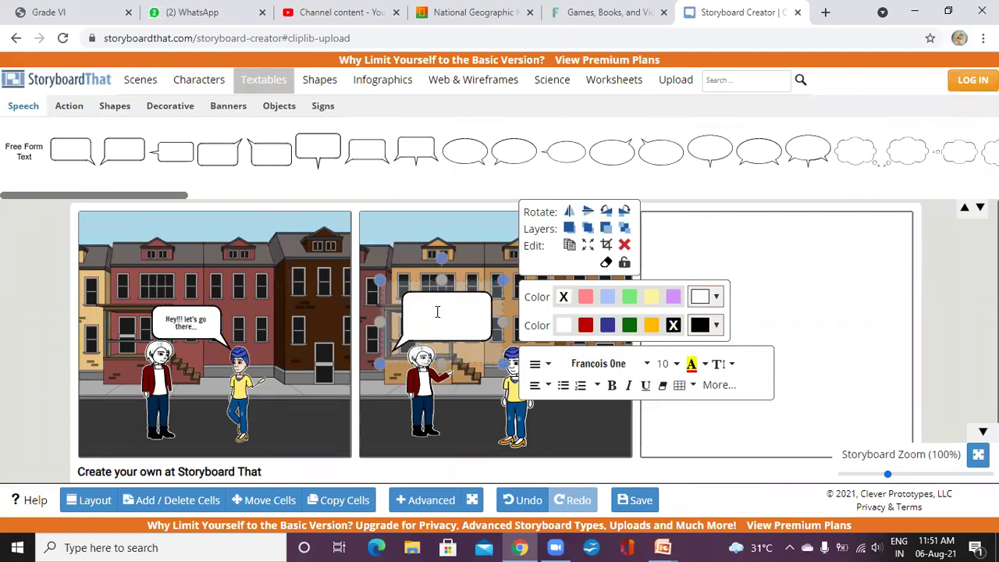
pyautogui.write('B')
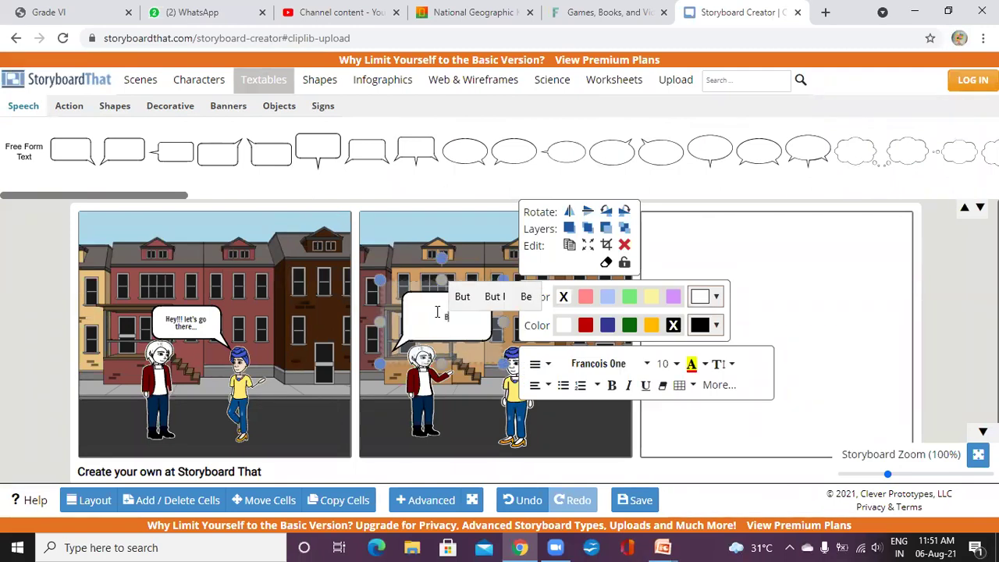
pyautogui.write('ut Why???')
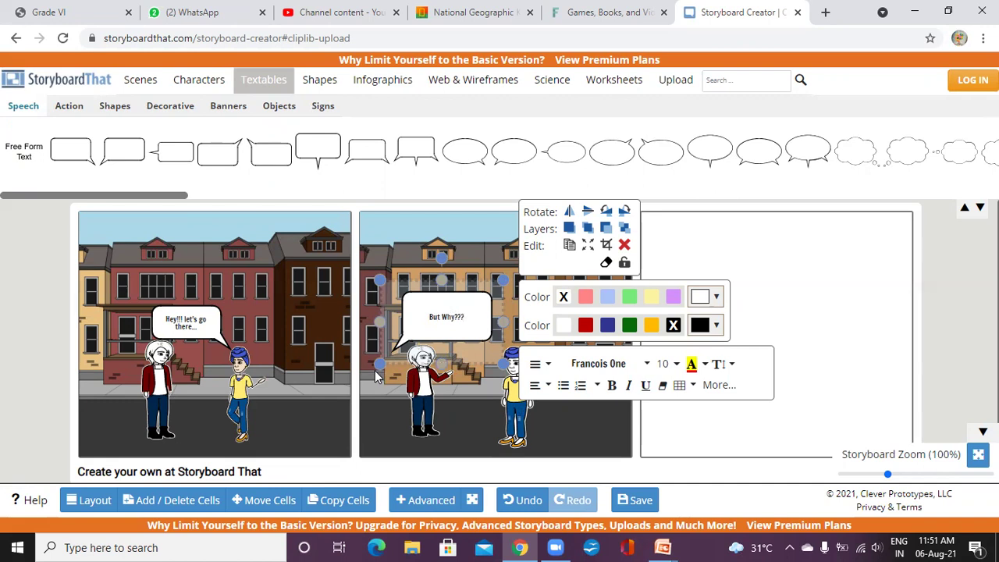
# Step: Shrink the "But Why???" bubble and position it so its tail meets the red-sweater character's head
pyautogui.moveTo(380, 363); pyautogui.dragTo(419, 339)
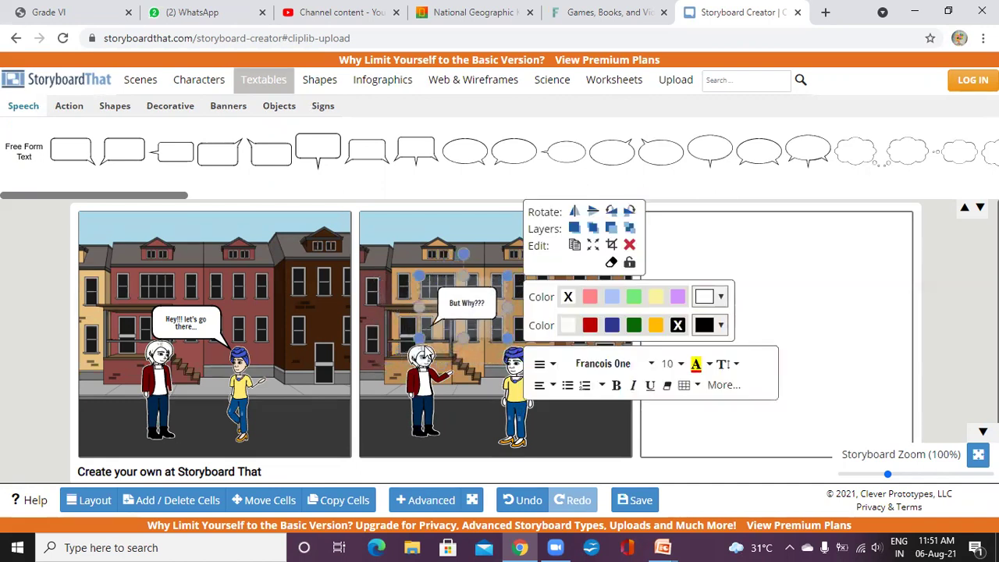
pyautogui.click(463, 304)
pyautogui.moveTo(472, 284); pyautogui.dragTo(471, 295)
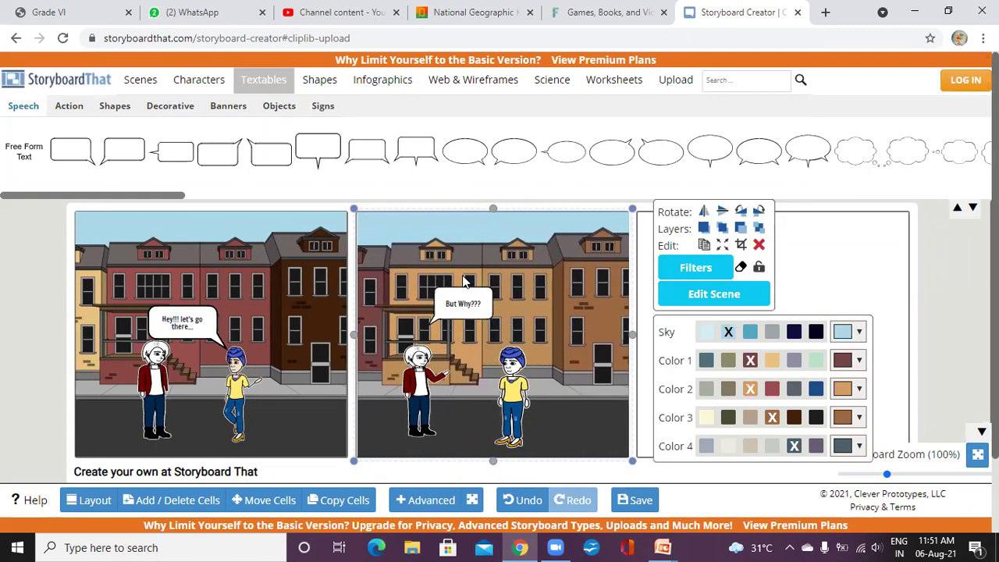
pyautogui.click(459, 303)
pyautogui.moveTo(460, 290); pyautogui.dragTo(465, 313)
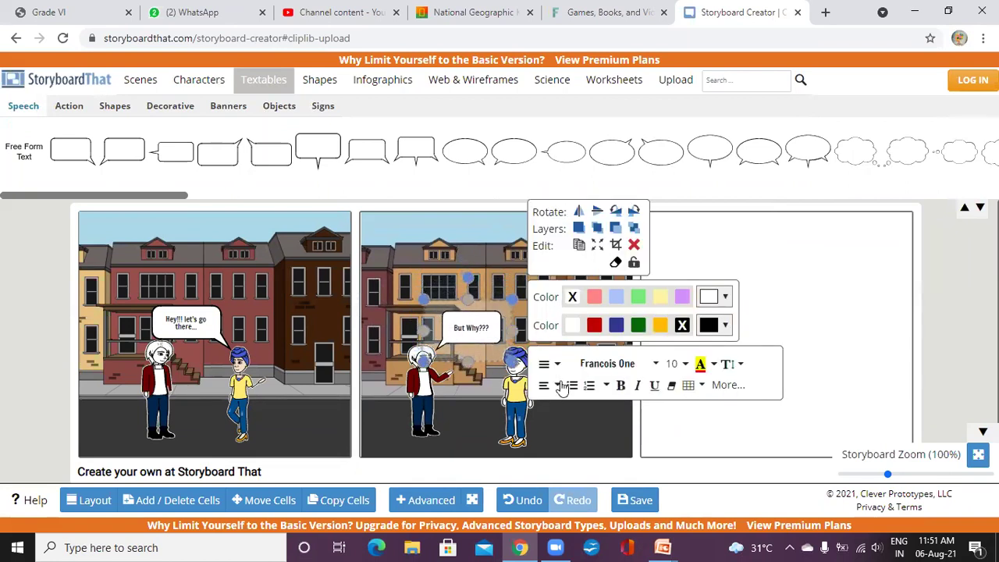
pyautogui.click(406, 247)
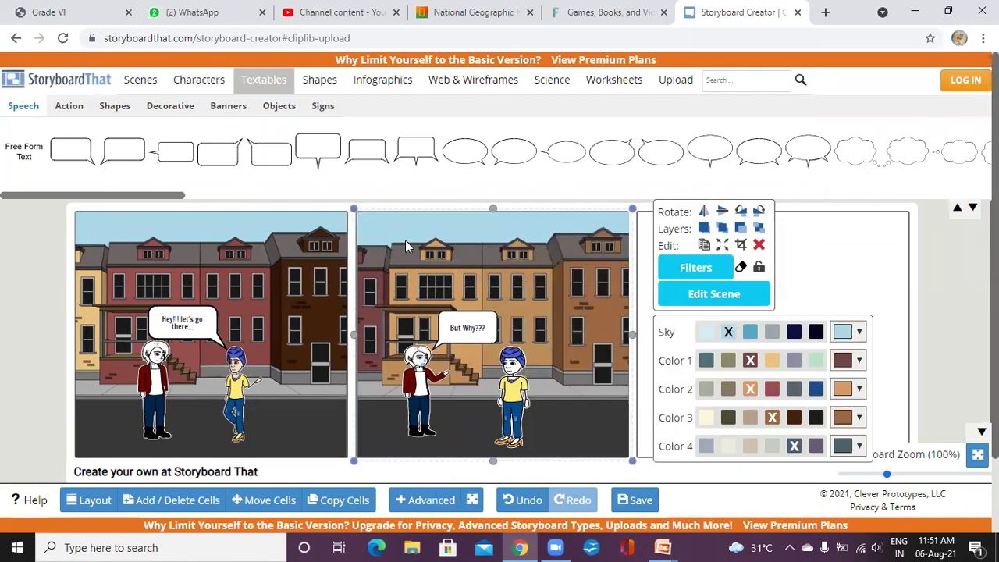
# Step: Add the Town scene with the orange-brown row houses and front porch to the third cell
pyautogui.click(817, 273)
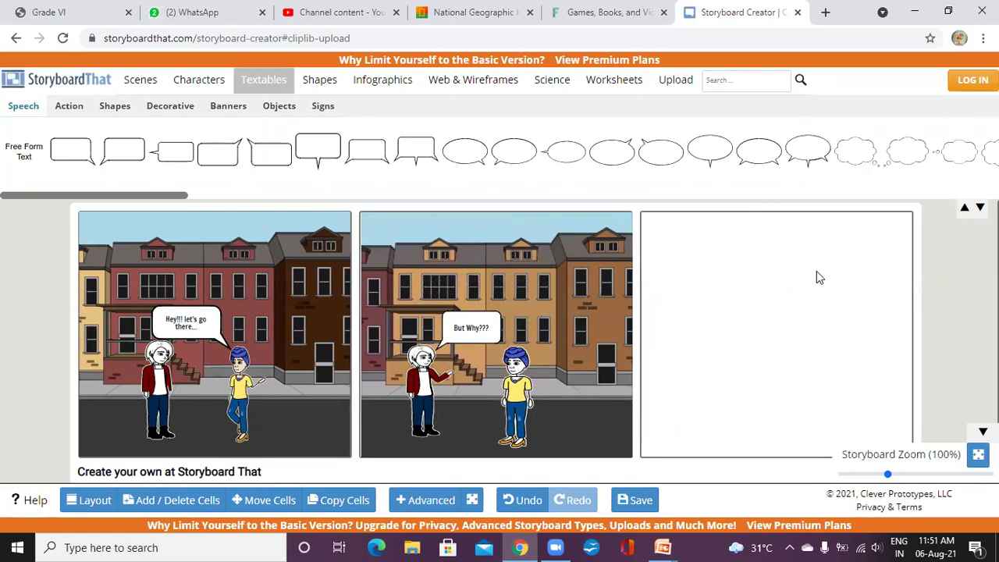
pyautogui.click(138, 80)
pyautogui.moveTo(189, 154); pyautogui.dragTo(721, 347)
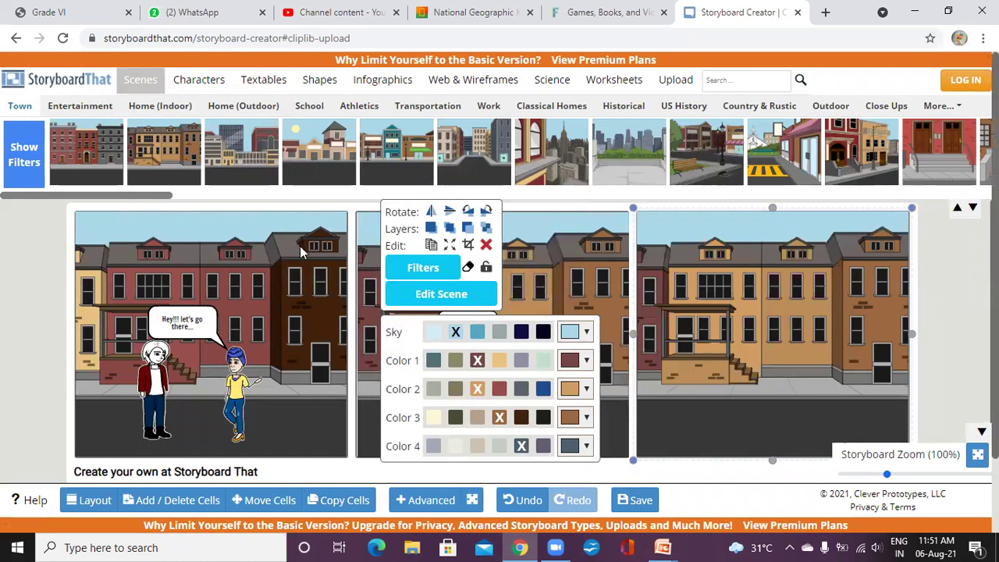
# Step: Add the red-sweater adult to the third cell, posed in the Right view, and reduce the figure's height
pyautogui.click(199, 83)
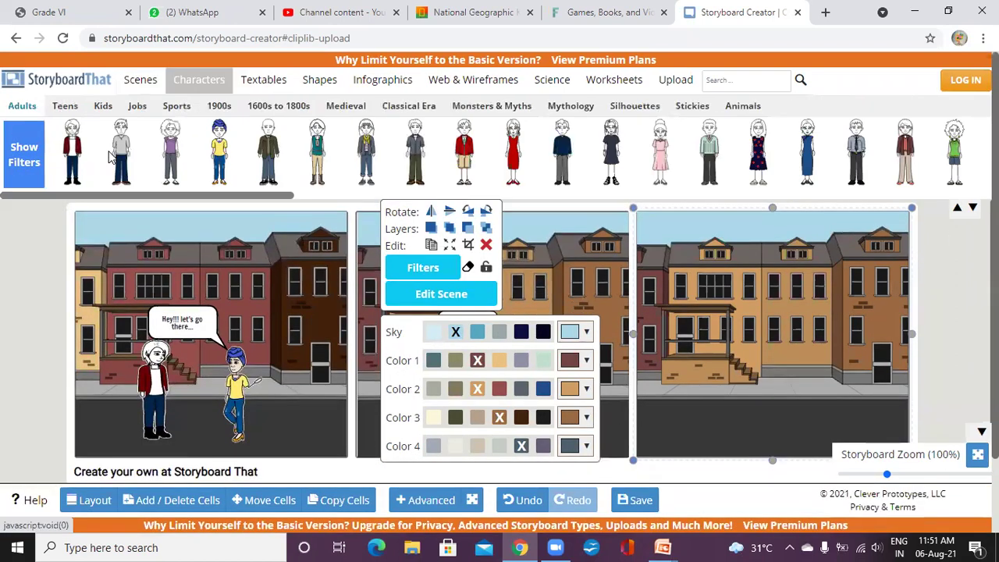
pyautogui.moveTo(72, 178); pyautogui.dragTo(695, 388)
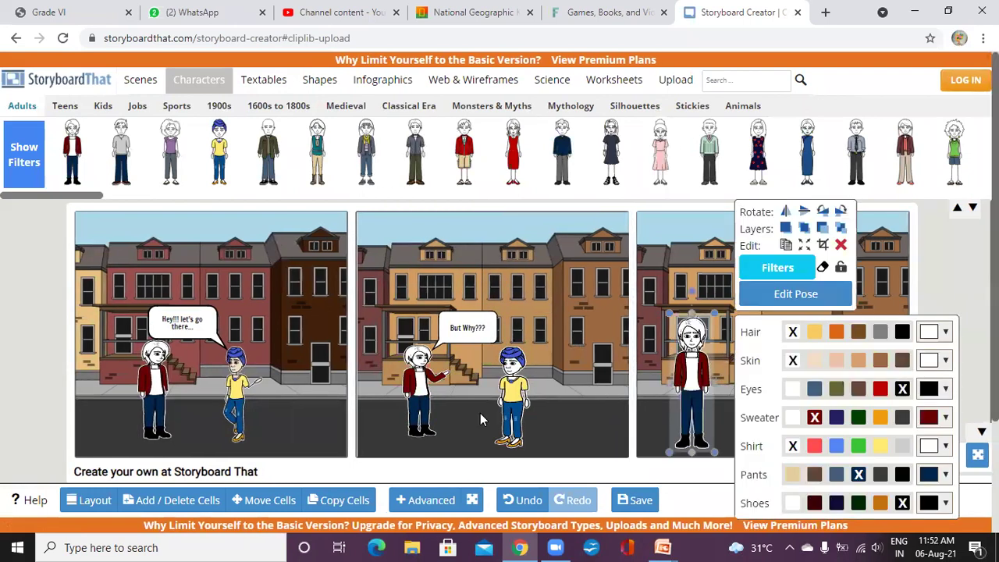
pyautogui.click(797, 293)
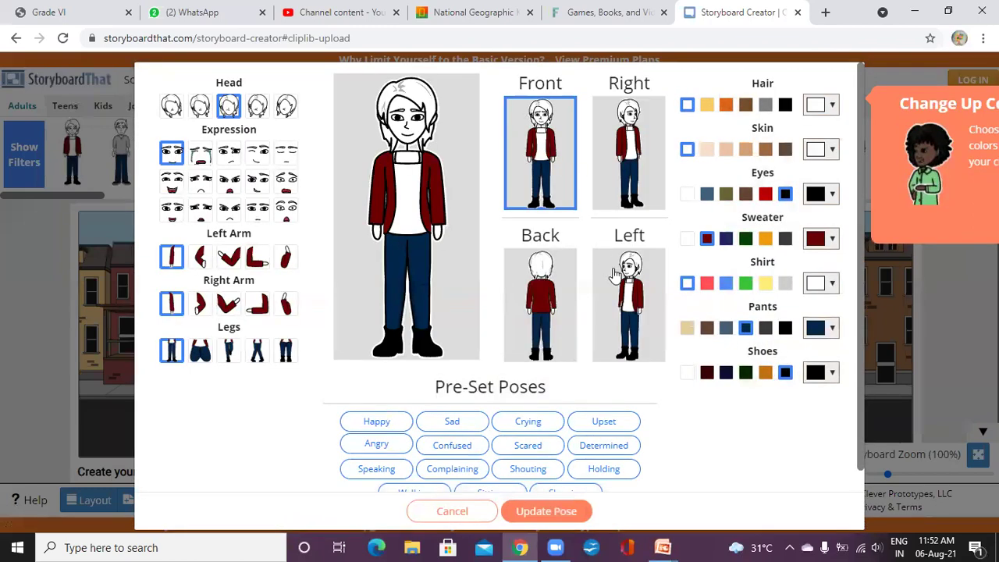
pyautogui.click(625, 177)
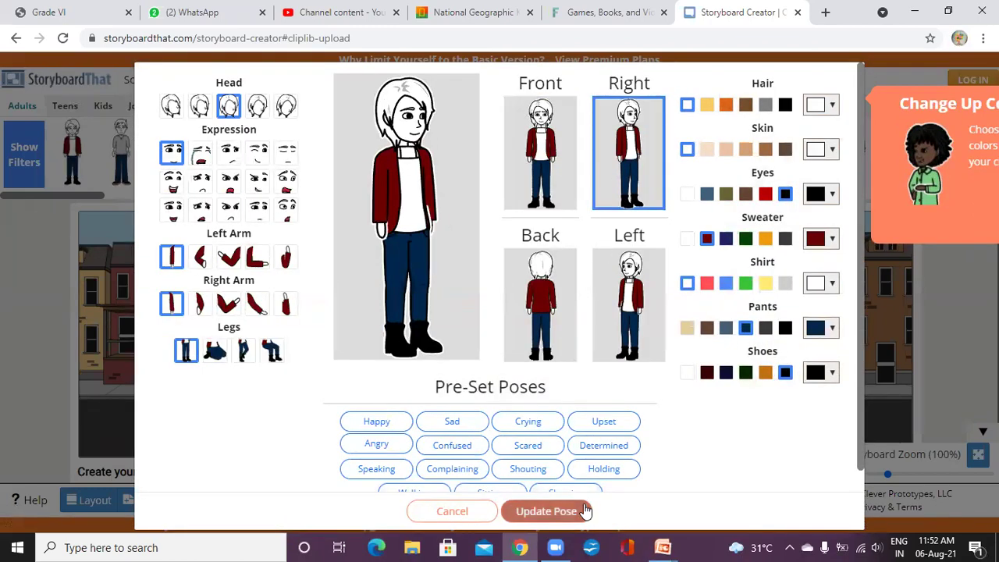
pyautogui.click(547, 510)
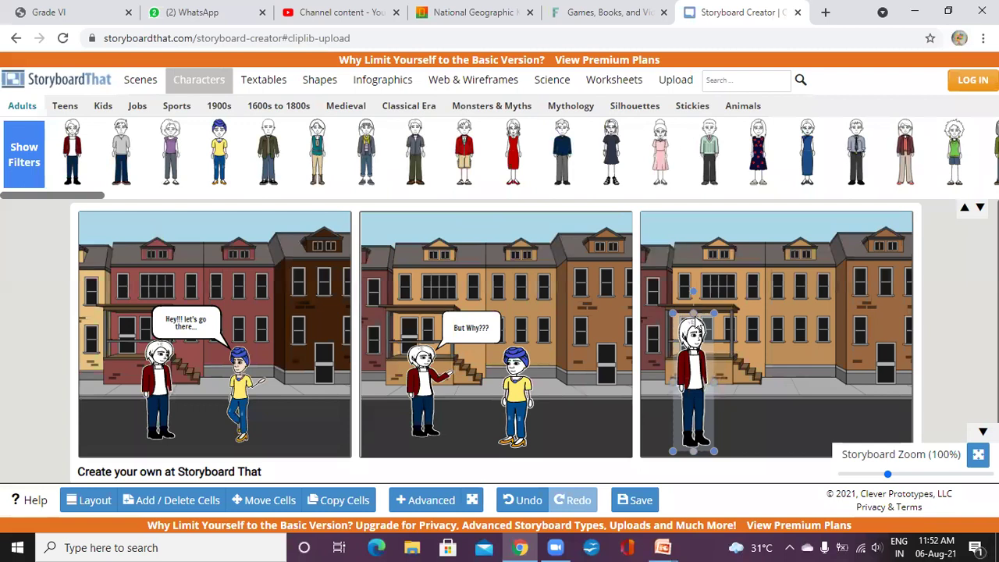
pyautogui.moveTo(691, 308); pyautogui.dragTo(693, 333)
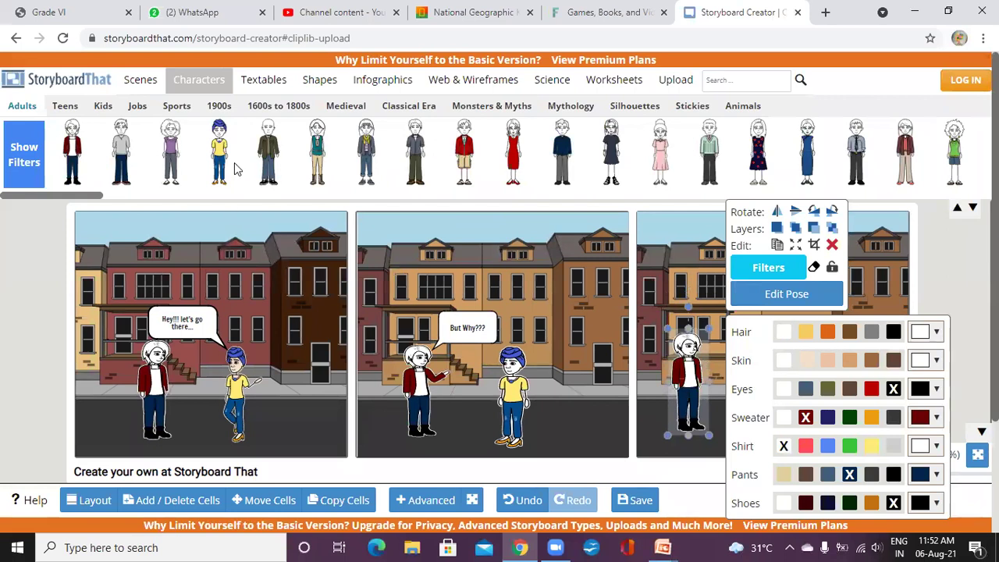
# Step: Add the blue-head-wrap adult to the third cell in the Left view with the right arm raised, and reduce the figure's height
pyautogui.moveTo(220, 156); pyautogui.dragTo(786, 371)
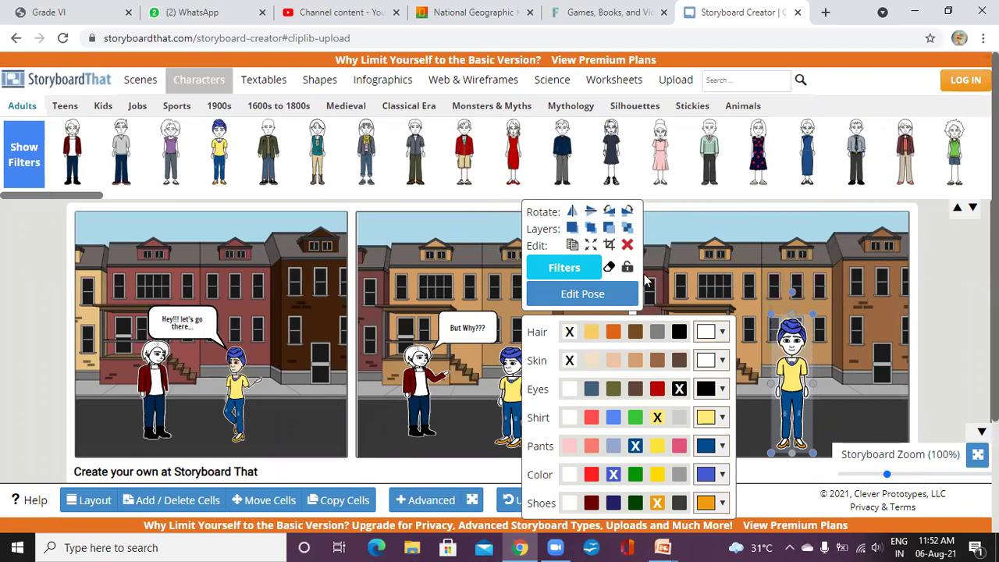
pyautogui.click(624, 300)
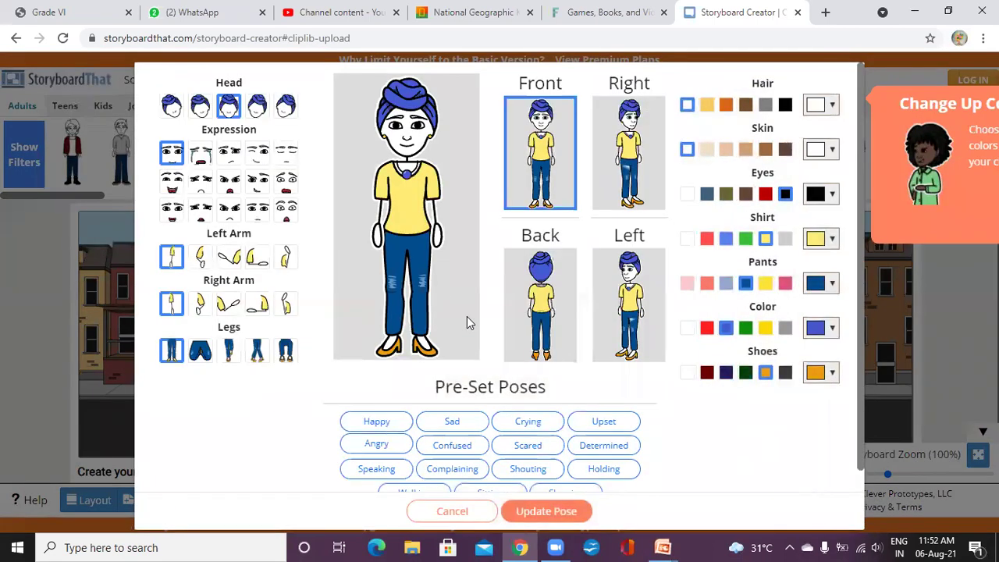
pyautogui.click(623, 331)
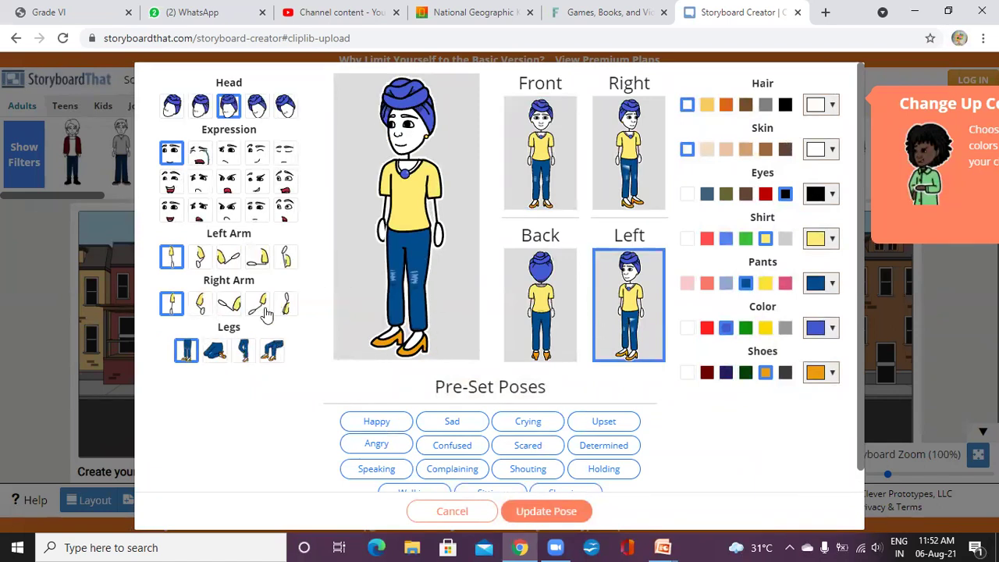
pyautogui.click(230, 307)
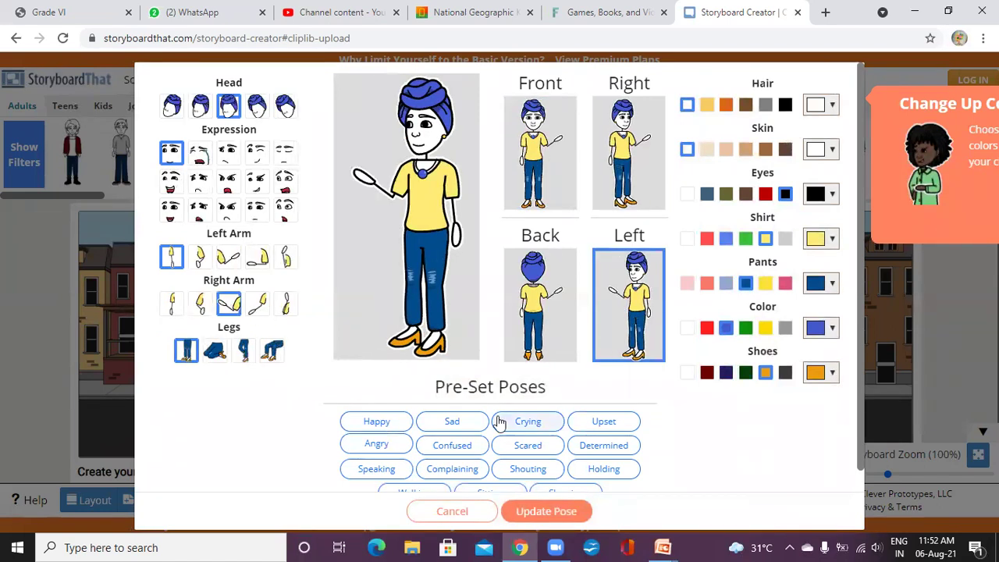
pyautogui.click(575, 510)
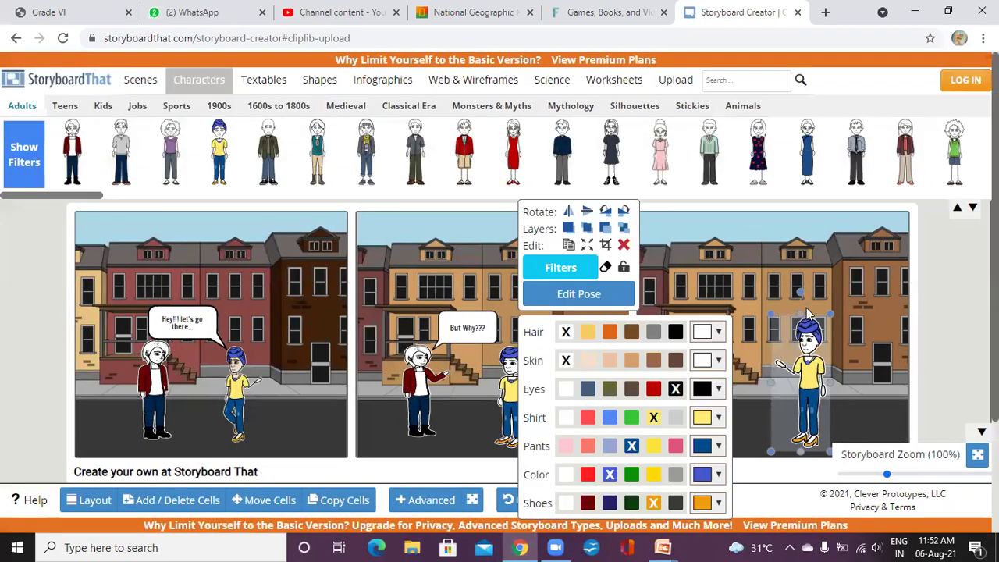
pyautogui.moveTo(800, 311)
pyautogui.mouseDown()
pyautogui.moveTo(799, 298)
pyautogui.moveTo(802, 327)
pyautogui.mouseUp()
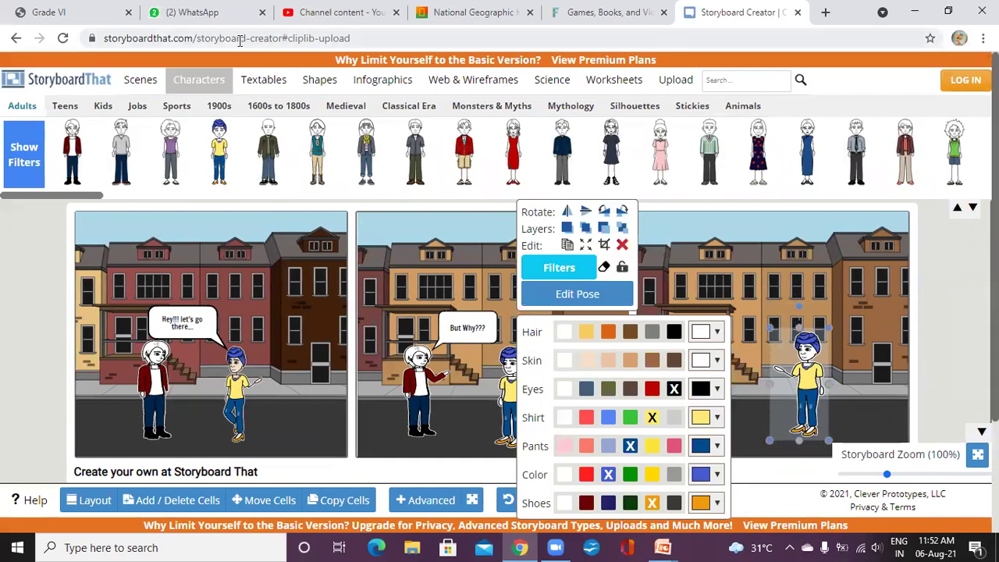
# Step: Add a rectangular speech bubble above the blue-head-wrap character in the third cell and begin its text with "I"
pyautogui.click(263, 81)
pyautogui.moveTo(93, 151); pyautogui.dragTo(770, 322)
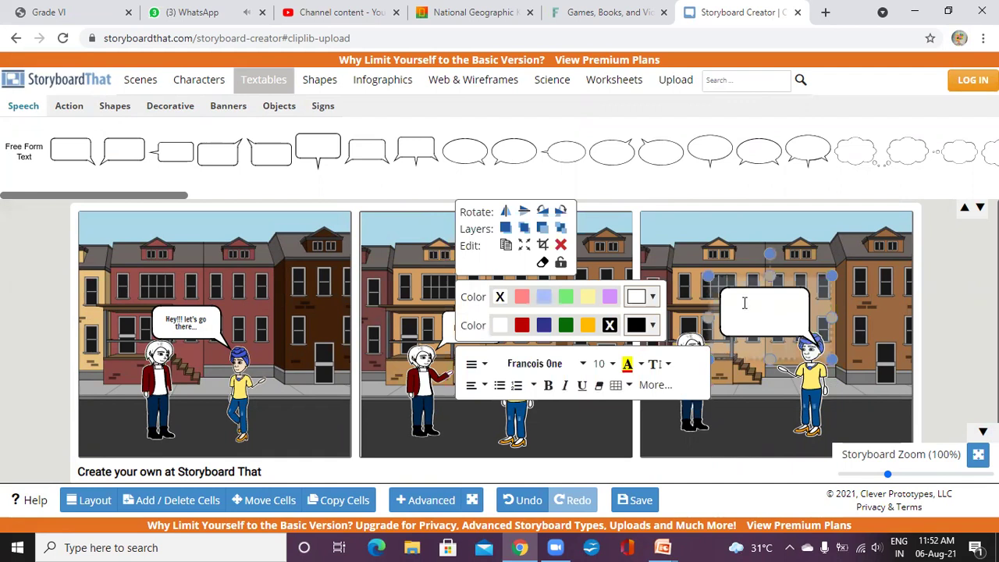
pyautogui.write('I nw')
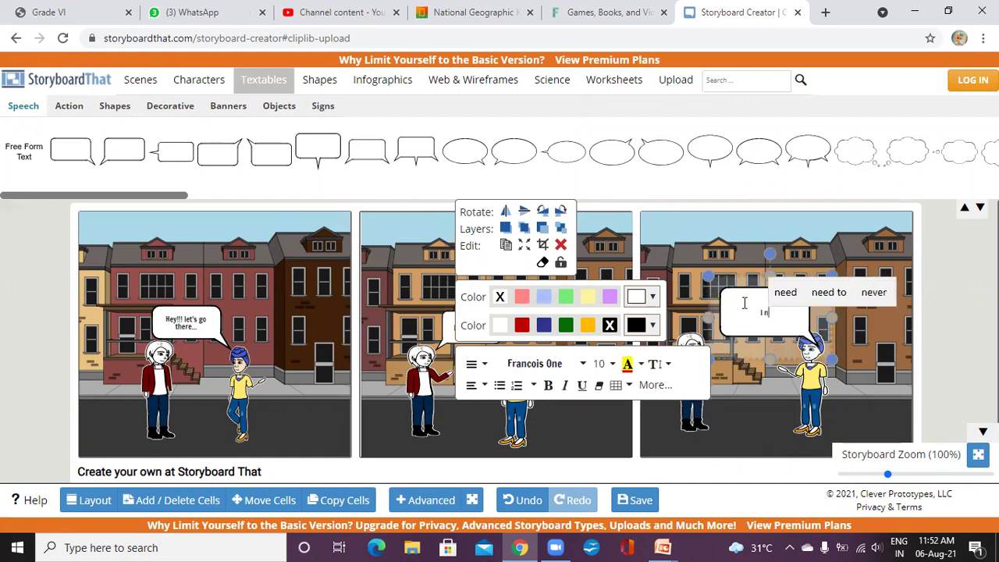
pyautogui.press('BackSpace')
pyautogui.press('BackSpace')
pyautogui.press('BackSpace')
pyautogui.press('BackSpace')
pyautogui.press('BackSpace')
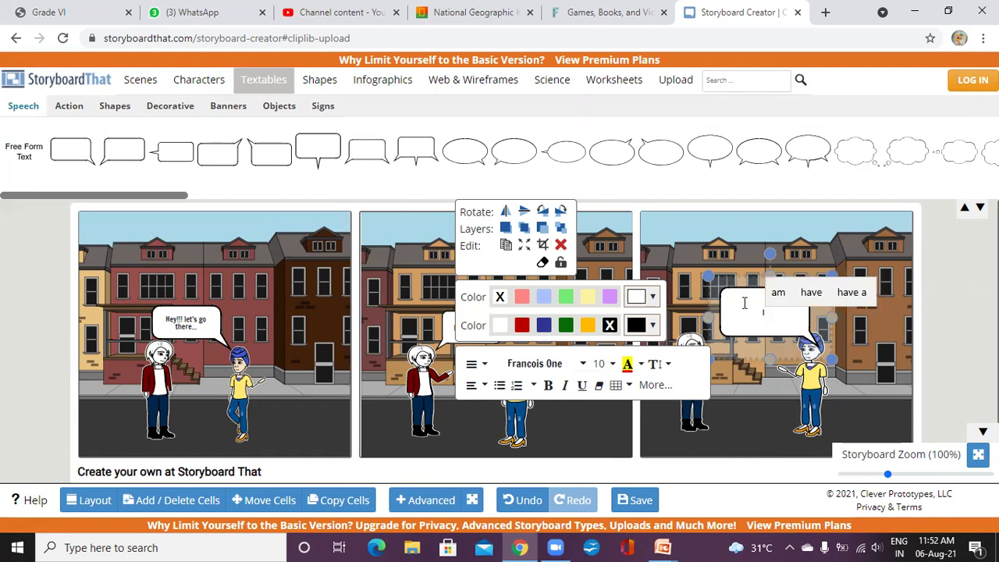
pyautogui.press('Return')
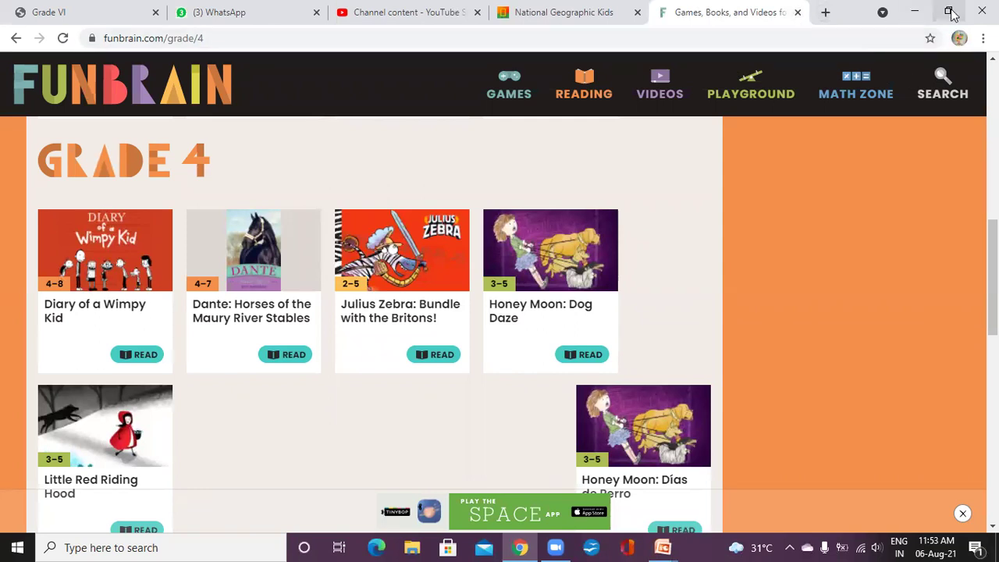
# Step: Reopen the recently closed Storyboard Creator page from the browser history
pyautogui.click(982, 38)
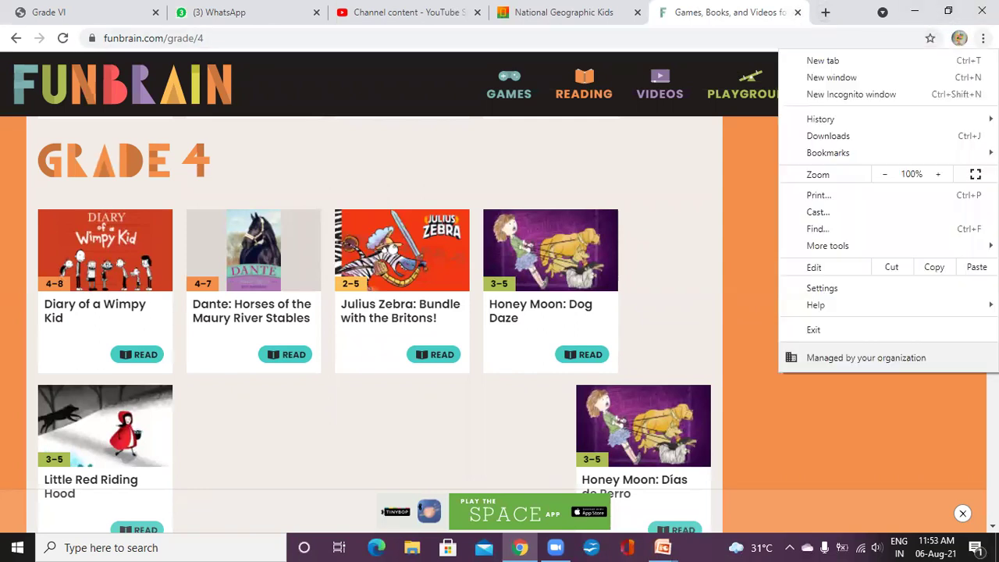
pyautogui.moveTo(830, 119)
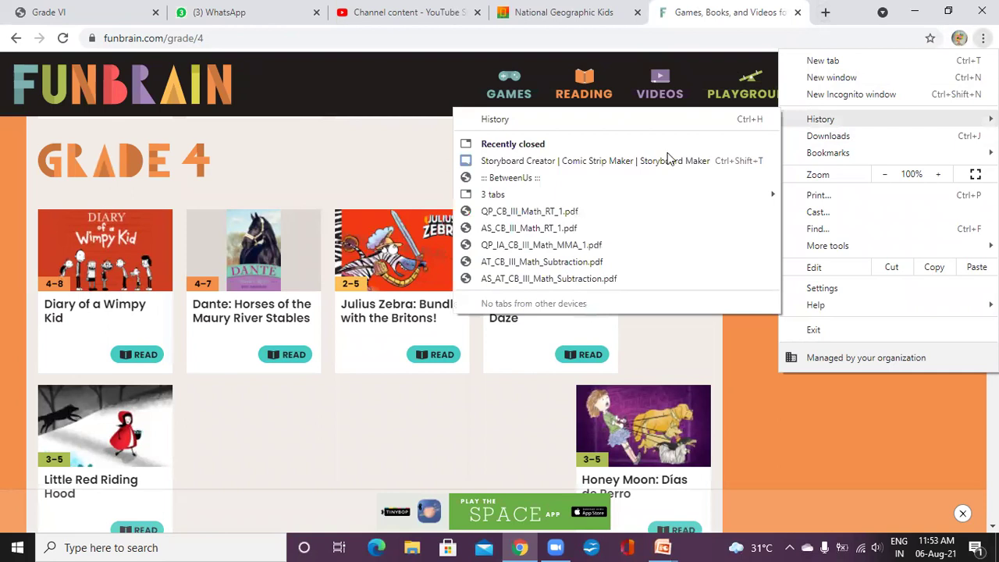
pyautogui.click(544, 161)
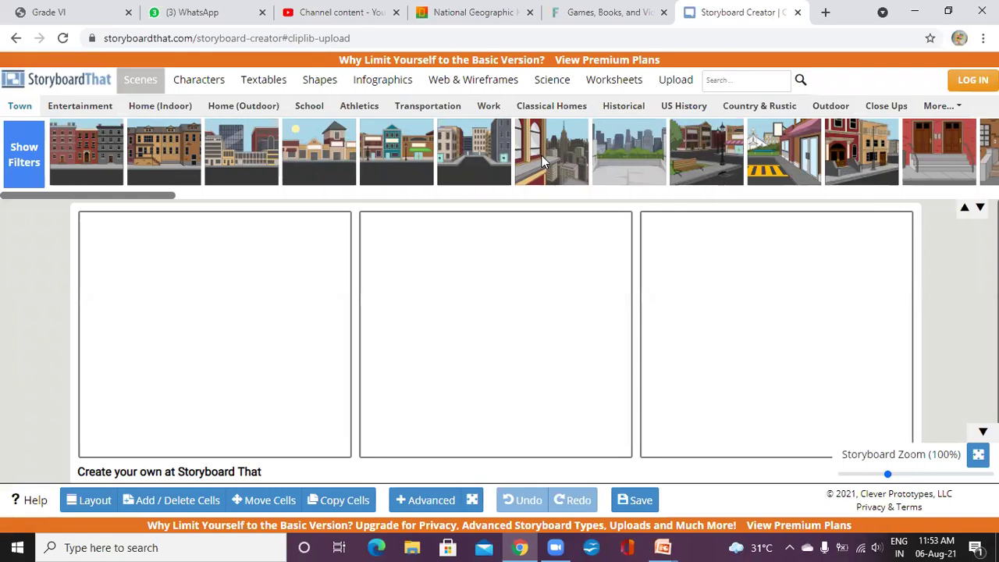
# Step: Browse the ready-made characters in the Adults, Teens, Kids, Jobs and Sports categories
pyautogui.click(195, 87)
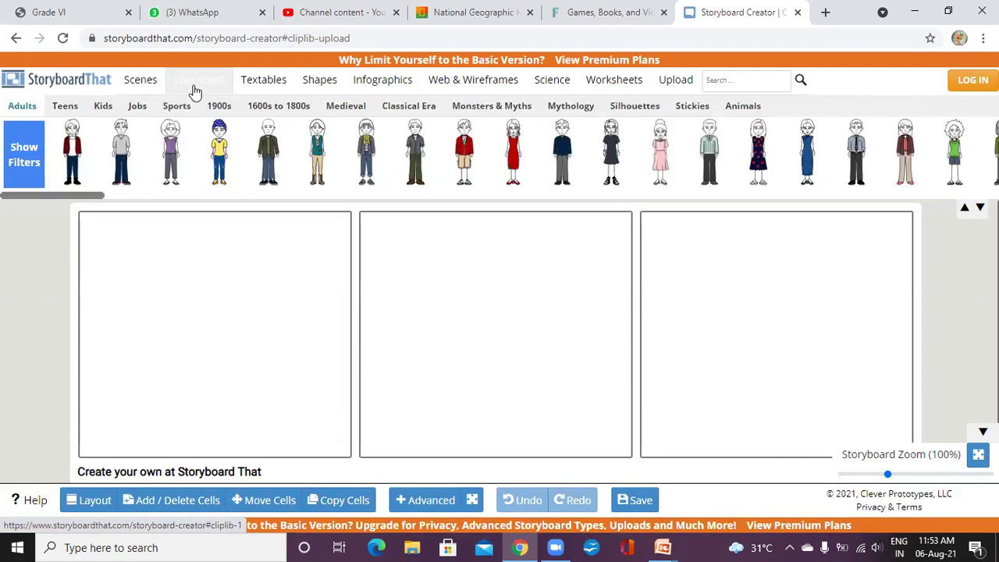
pyautogui.click(66, 109)
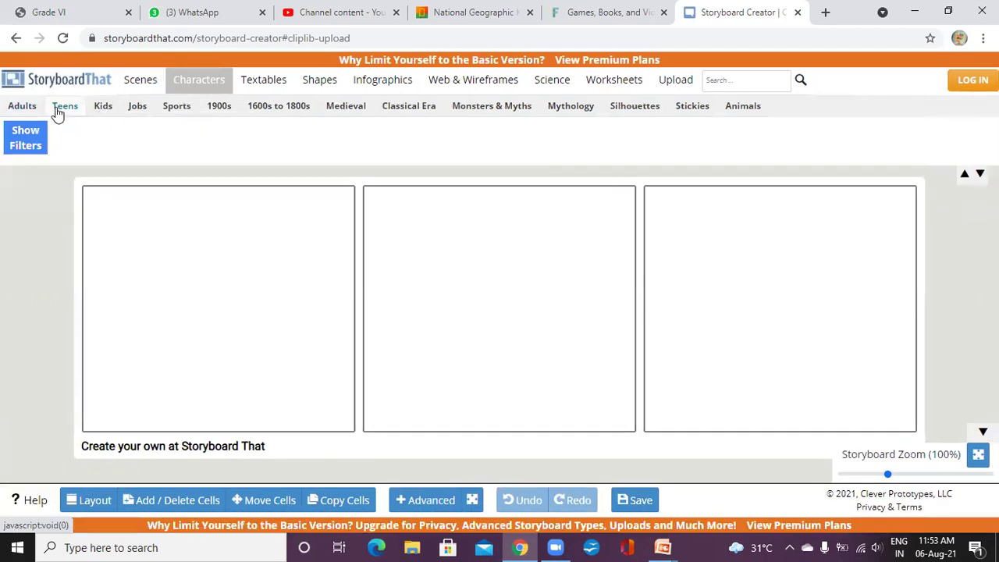
pyautogui.click(101, 107)
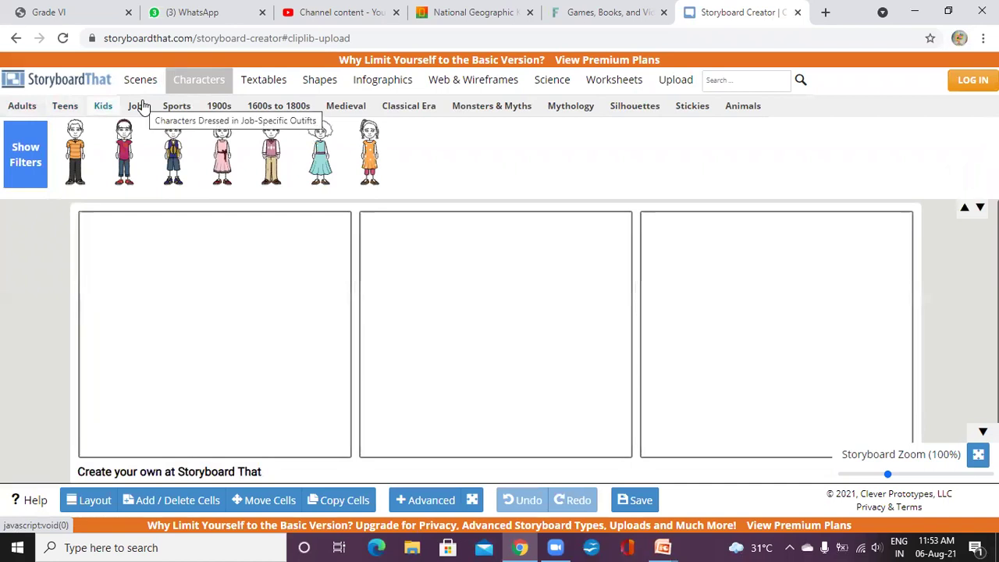
pyautogui.click(138, 106)
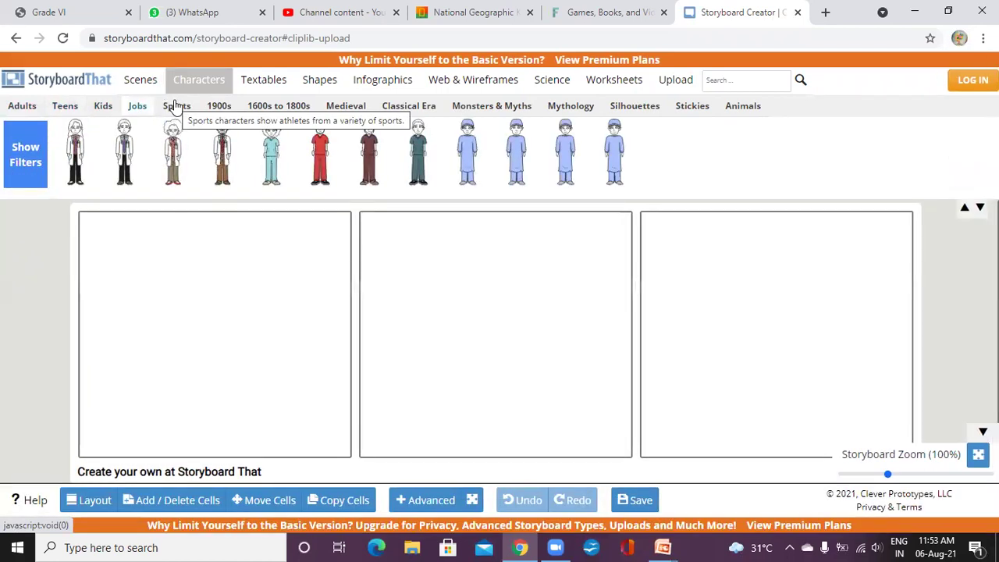
pyautogui.click(177, 107)
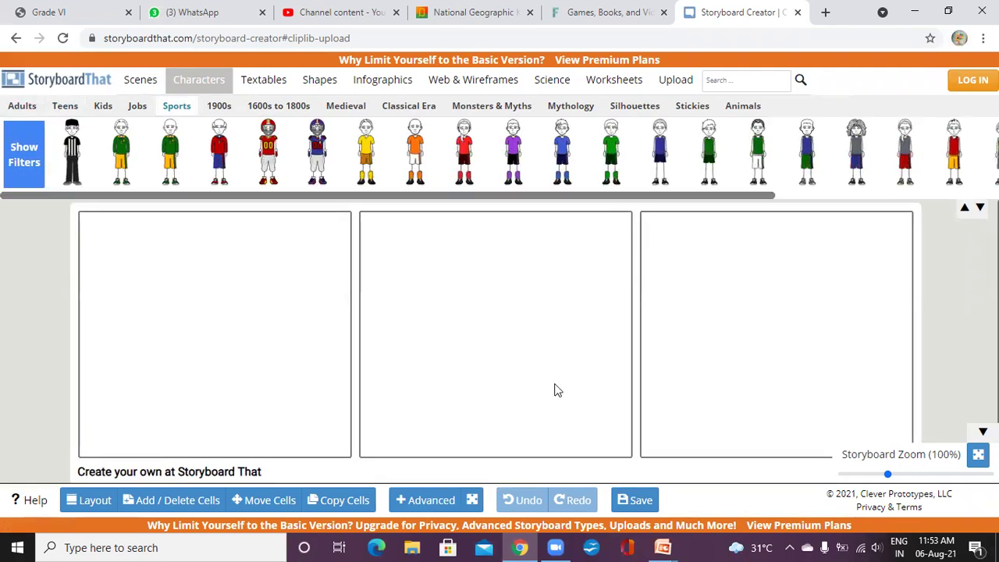
# Step: Save the blank three-cell storyboard
pyautogui.click(632, 500)
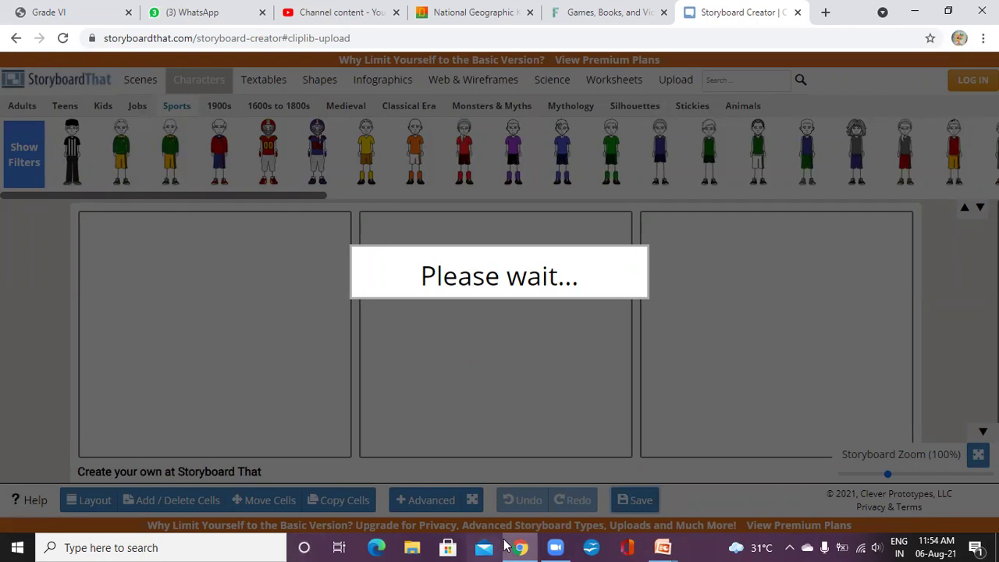
pyautogui.moveTo(516, 544)
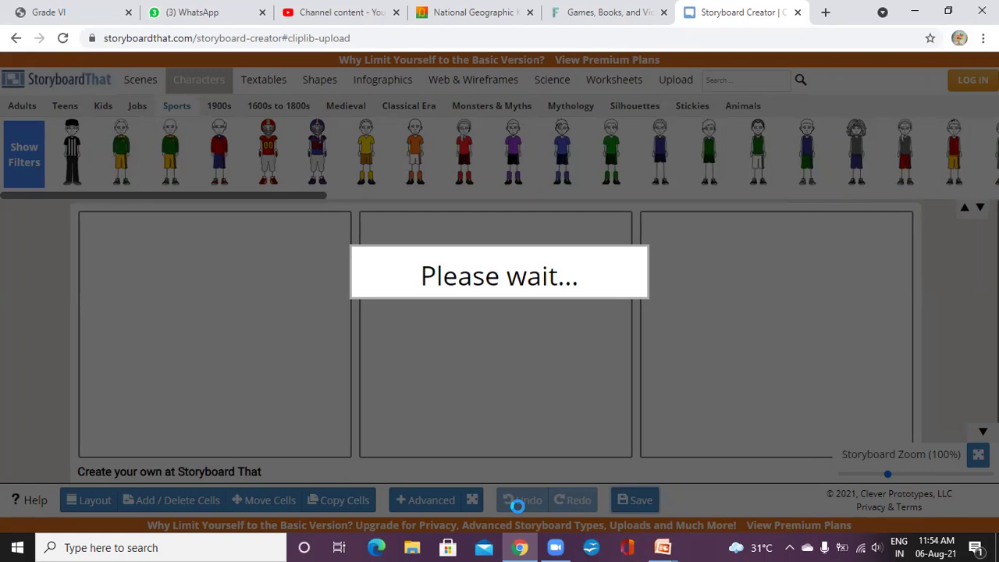
pyautogui.click(697, 544)
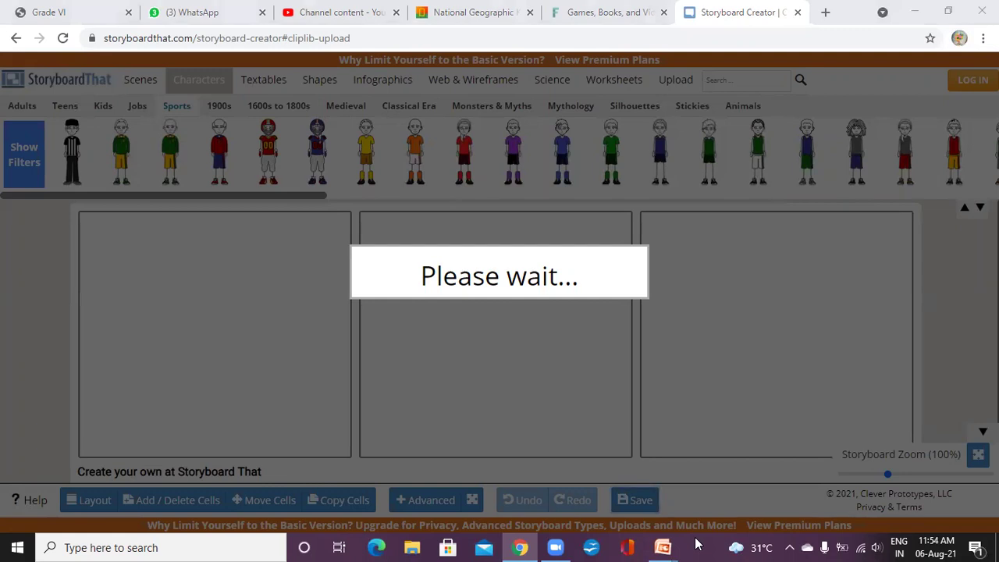